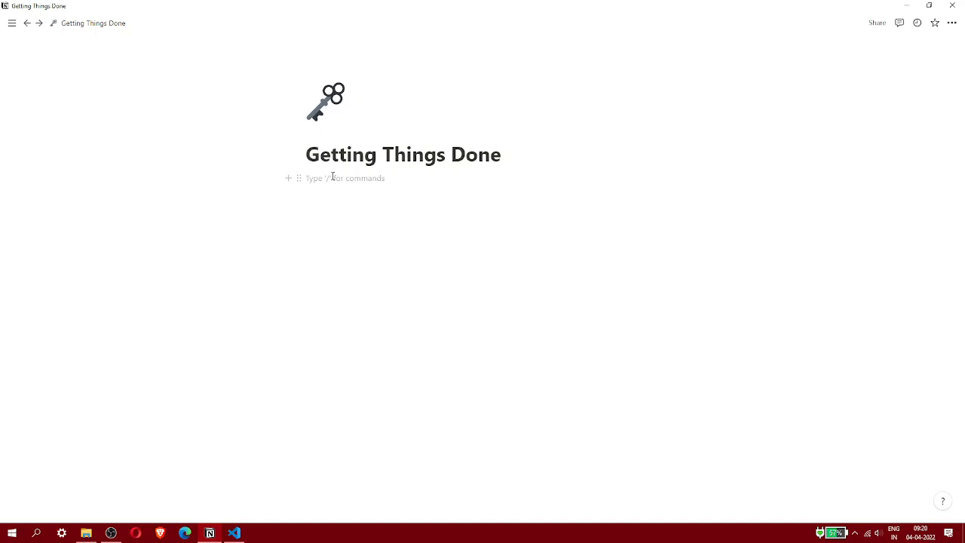
Step: Create a numbered list under the page title with the items Capture, Clarify, Organize, Reflect and Engage
{"action": "type", "text": "/num"}
{"action": "key", "text": "Return"}
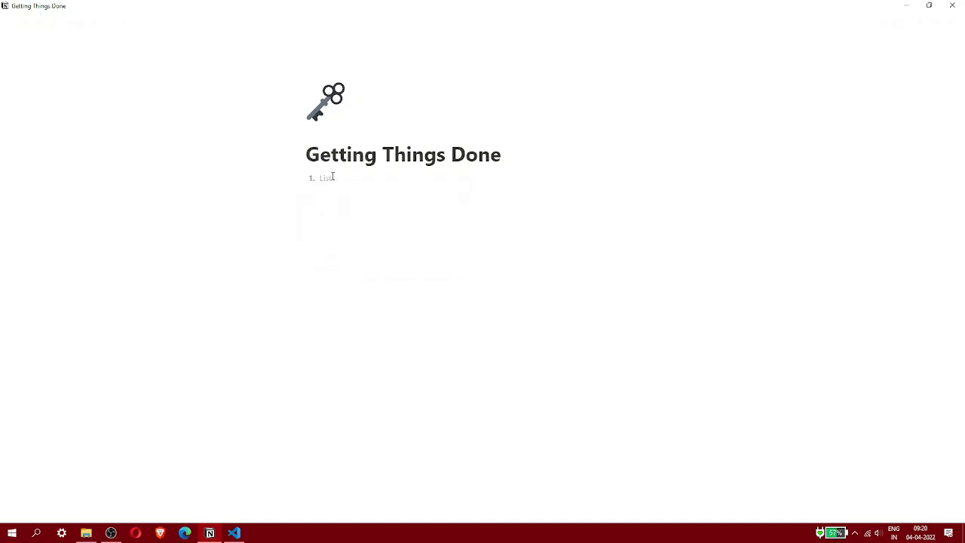
{"action": "type", "text": "Capture"}
{"action": "key", "text": "Return"}
{"action": "type", "text": "Clarify"}
{"action": "key", "text": "Return"}
{"action": "type", "text": "Organize"}
{"action": "key", "text": "Return"}
{"action": "type", "text": "Reflect"}
{"action": "key", "text": "Return"}
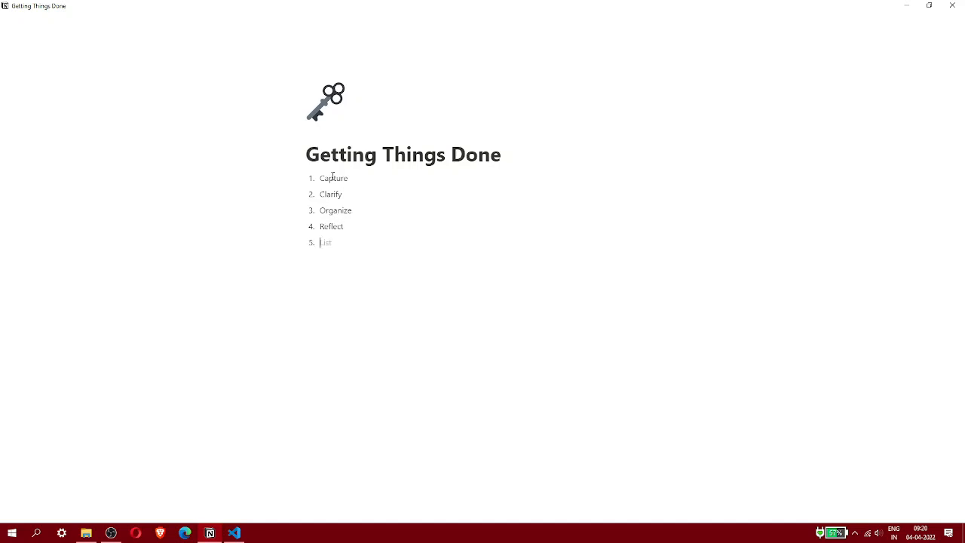
{"action": "type", "text": "Engage"}
{"action": "key", "text": "Return"}
{"action": "key", "text": "Return"}
Step: Insert an inline database below the numbered list and title it Inbox
{"action": "key", "text": "Return"}
{"action": "type", "text": "/"}
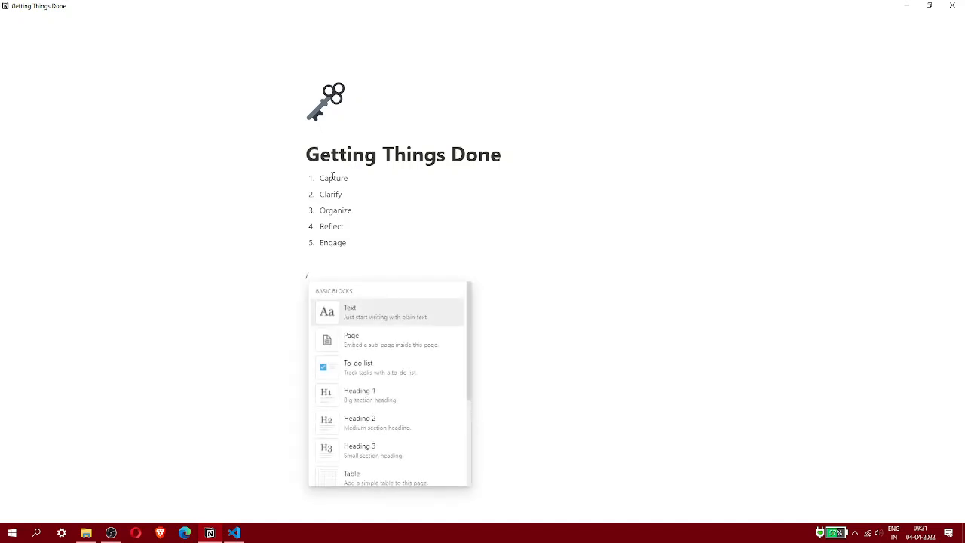
{"action": "type", "text": "databa"}
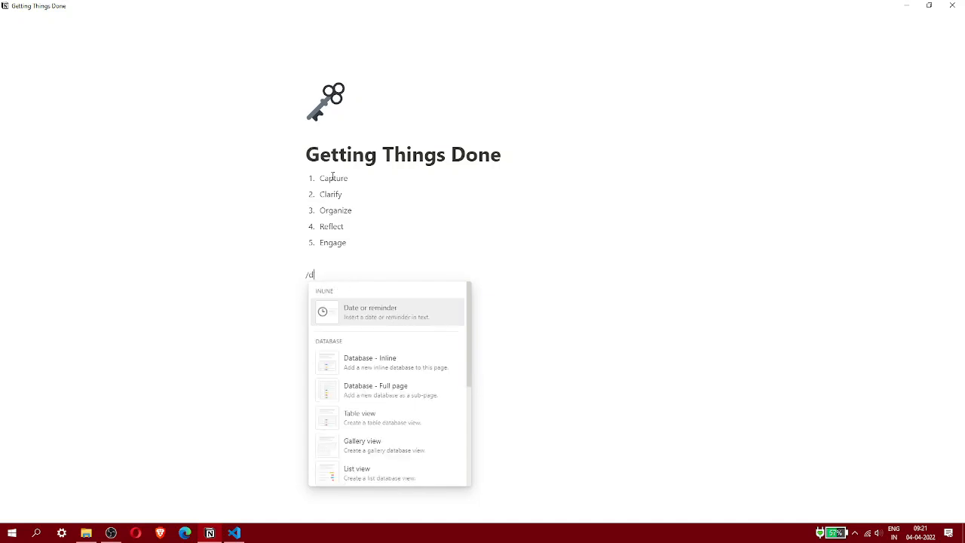
{"action": "key", "text": "Down"}
{"action": "key", "text": "Down"}
{"action": "key", "text": "Down"}
{"action": "key", "text": "Down"}
{"action": "key", "text": "Down"}
{"action": "key", "text": "Down"}
{"action": "key", "text": "Down"}
{"action": "key", "text": "Down"}
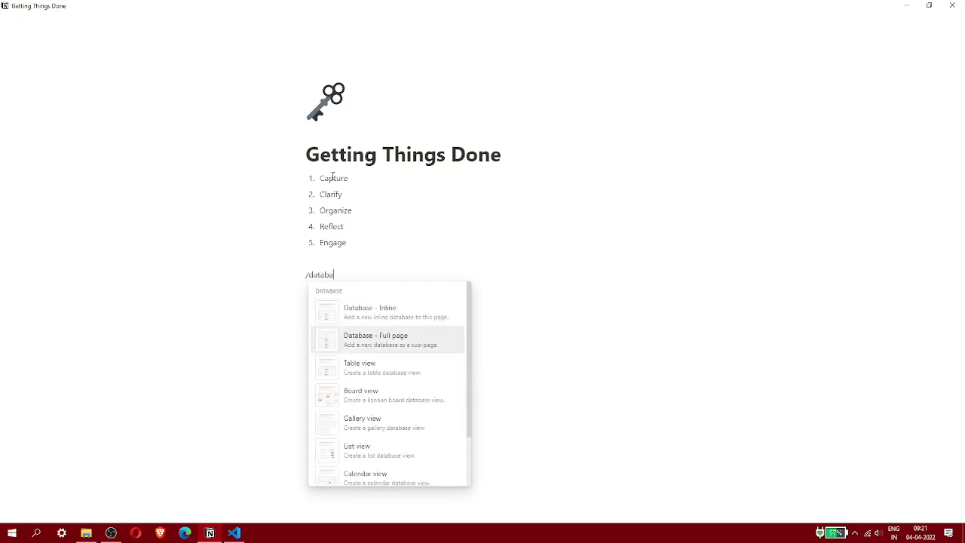
{"action": "key", "text": "Down"}
{"action": "key", "text": "Down"}
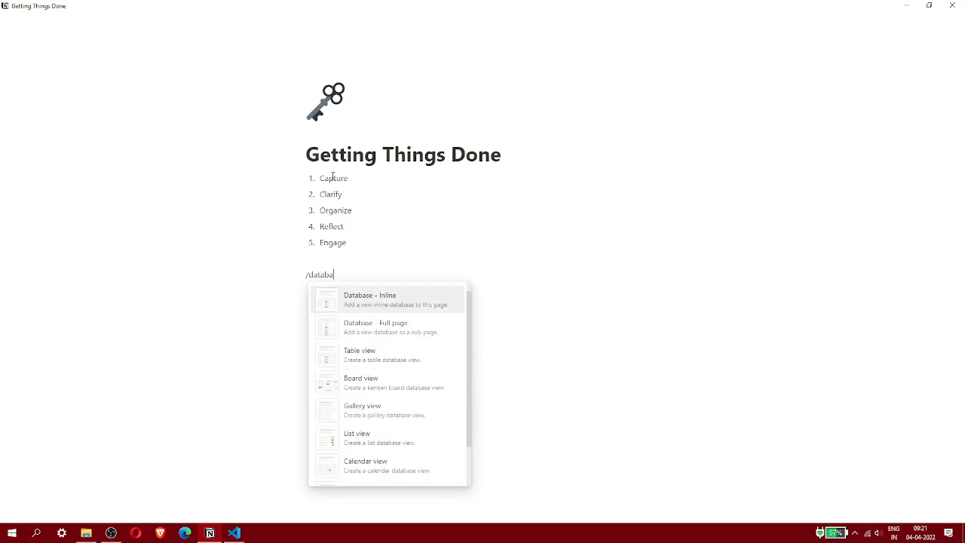
{"action": "key", "text": "Up"}
{"action": "key", "text": "Return"}
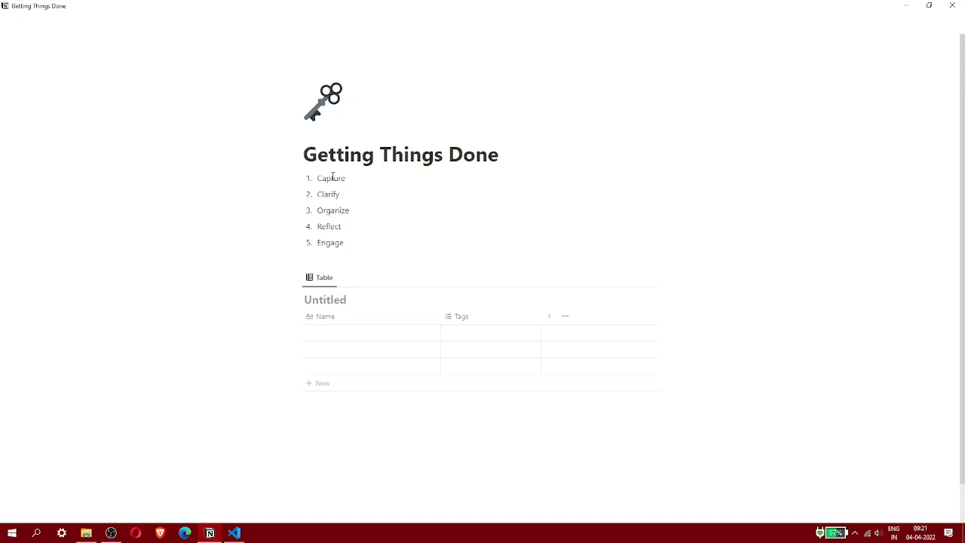
{"action": "type", "text": "Inbox"}
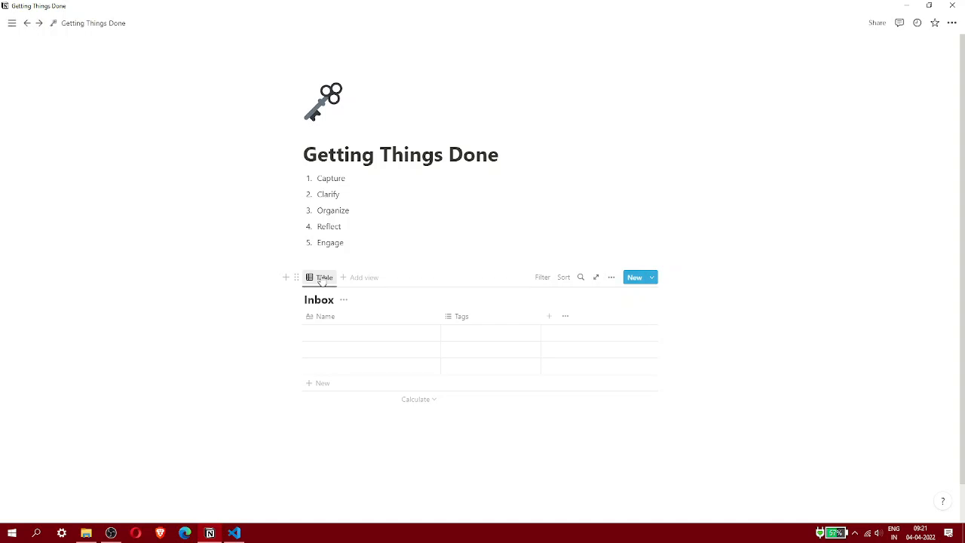
{"action": "left_click", "coordinate": [499, 448]}
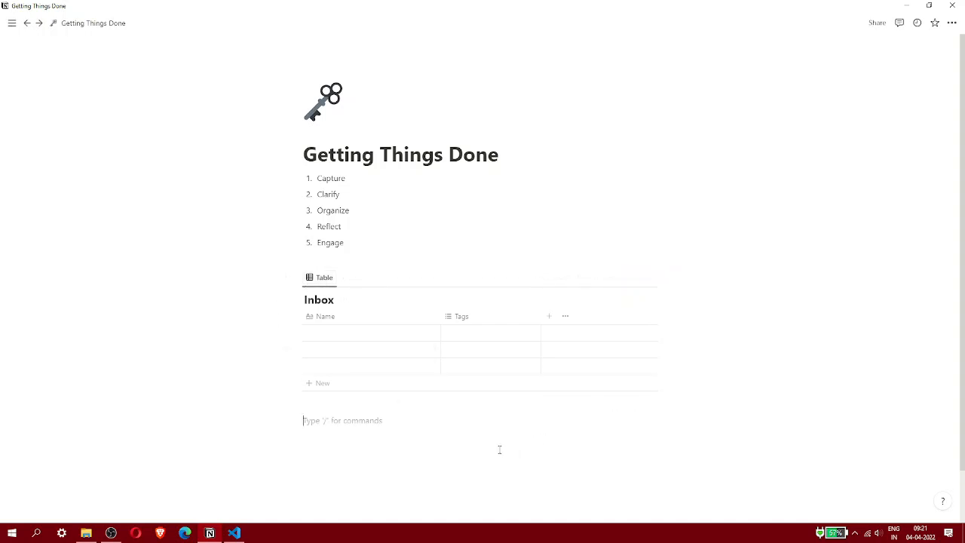
Step: Switch the Getting Things Done page to full width
{"action": "left_click", "coordinate": [952, 25]}
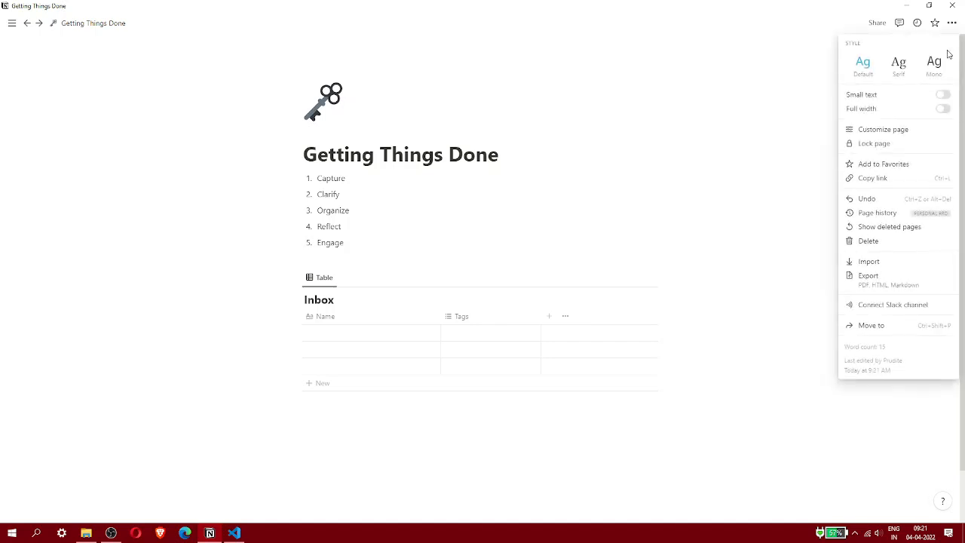
{"action": "left_click", "coordinate": [942, 108]}
{"action": "left_click", "coordinate": [677, 158]}
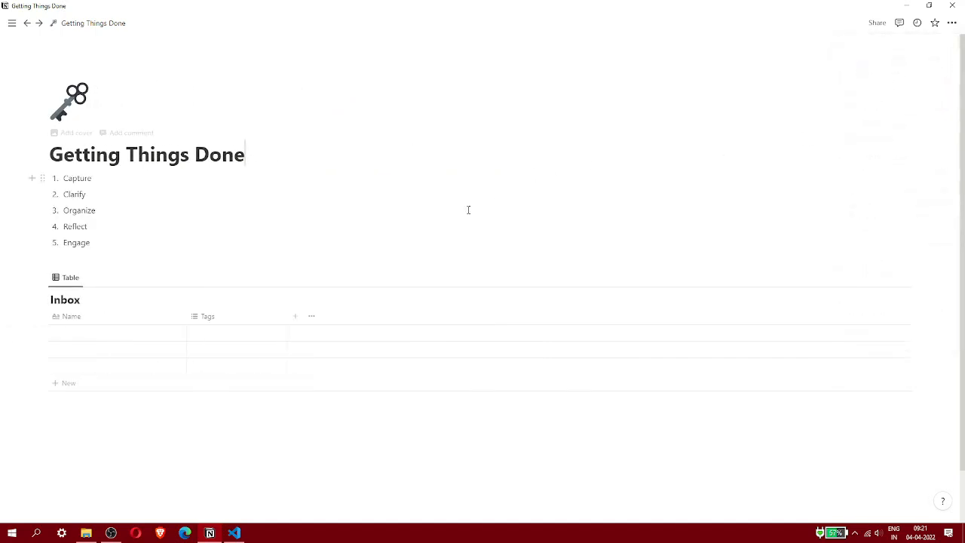
{"action": "left_click", "coordinate": [194, 482]}
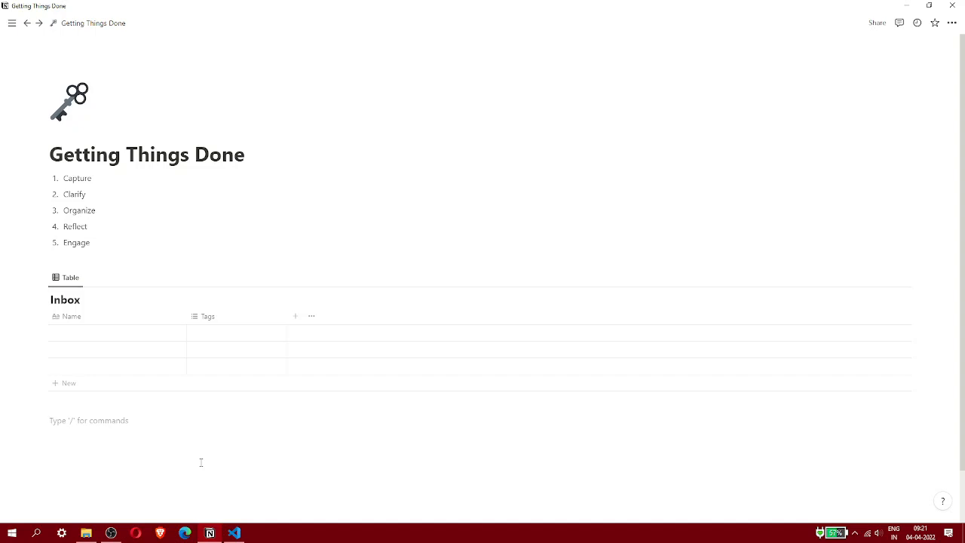
Step: Name the first Inbox row "Get your printer ink refilled"
{"action": "left_click", "coordinate": [115, 335]}
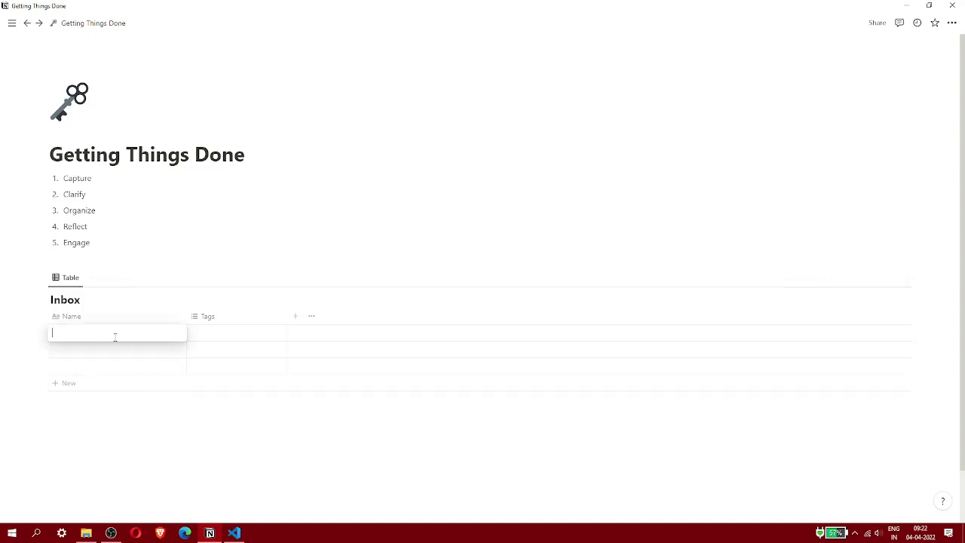
{"action": "type", "text": "Get y"}
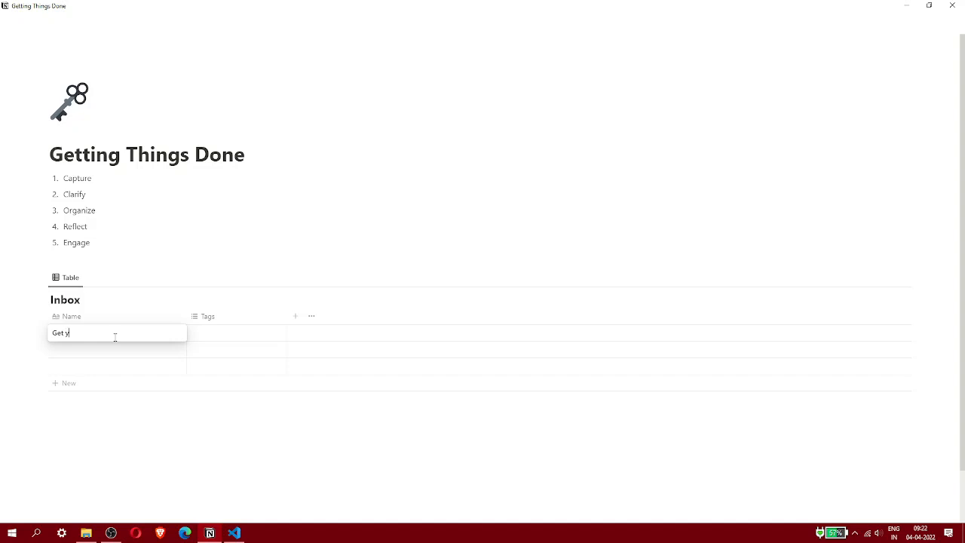
{"action": "type", "text": "our printer ink refilled"}
{"action": "key", "text": "Return"}
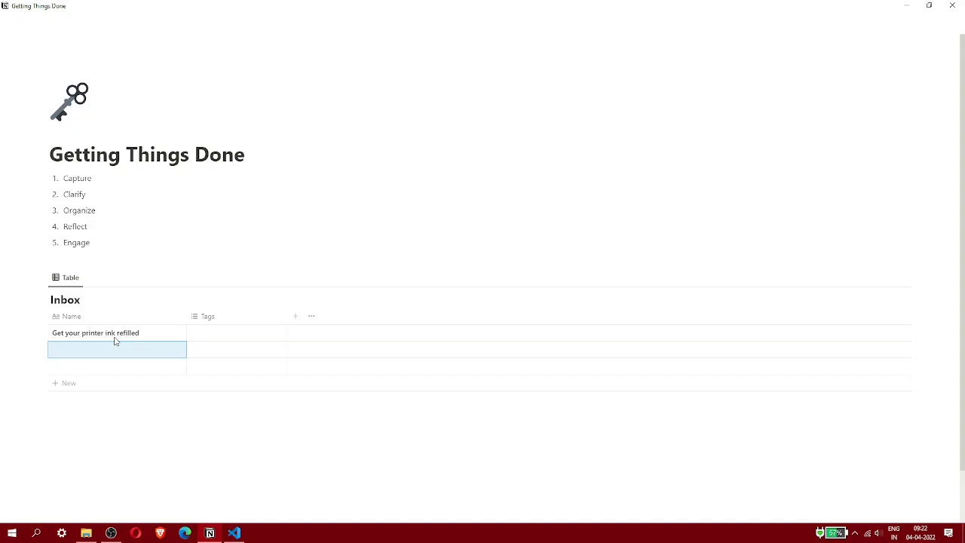
Step: Name the second Inbox row "Plan your Summer Vacation to Norway"
{"action": "type", "text": "PLan"}
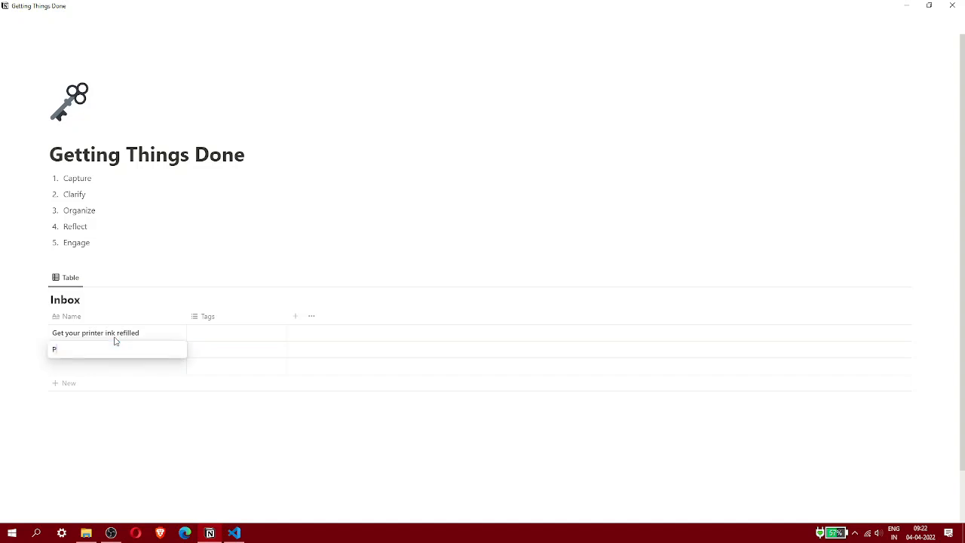
{"action": "key", "text": "BackSpace"}
{"action": "key", "text": "BackSpace"}
{"action": "key", "text": "BackSpace"}
{"action": "key", "text": "BackSpace"}
{"action": "type", "text": "lan your Summer Vacation to Norway"}
{"action": "key", "text": "Return"}
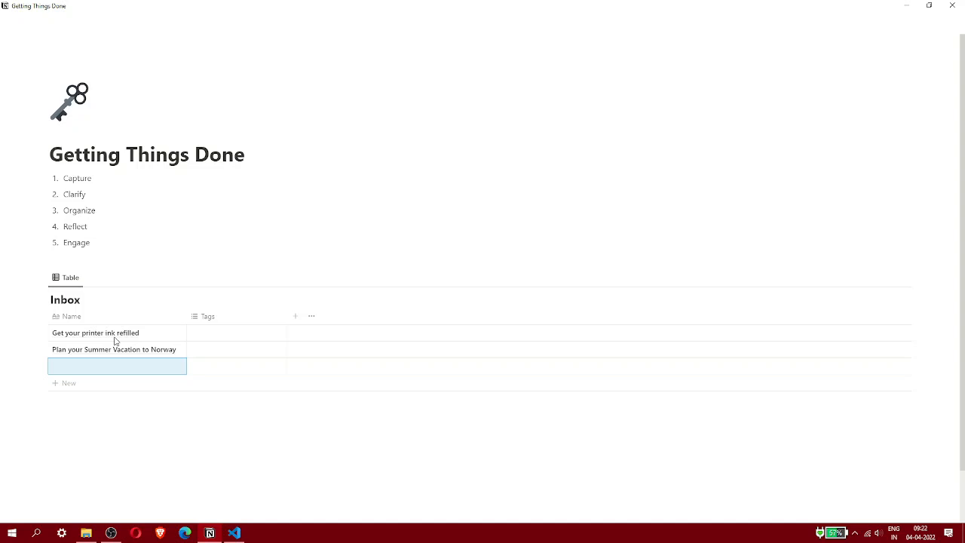
Step: Name the third Inbox row "Planning Project-30"
{"action": "type", "text": "Pro"}
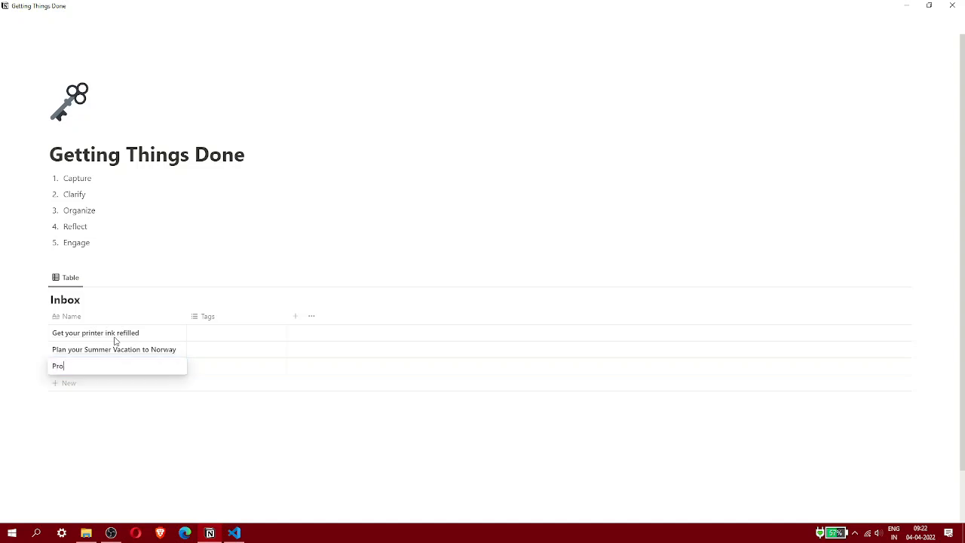
{"action": "key", "text": "BackSpace"}
{"action": "key", "text": "BackSpace"}
{"action": "type", "text": "lanning Project-30"}
{"action": "key", "text": "Return"}
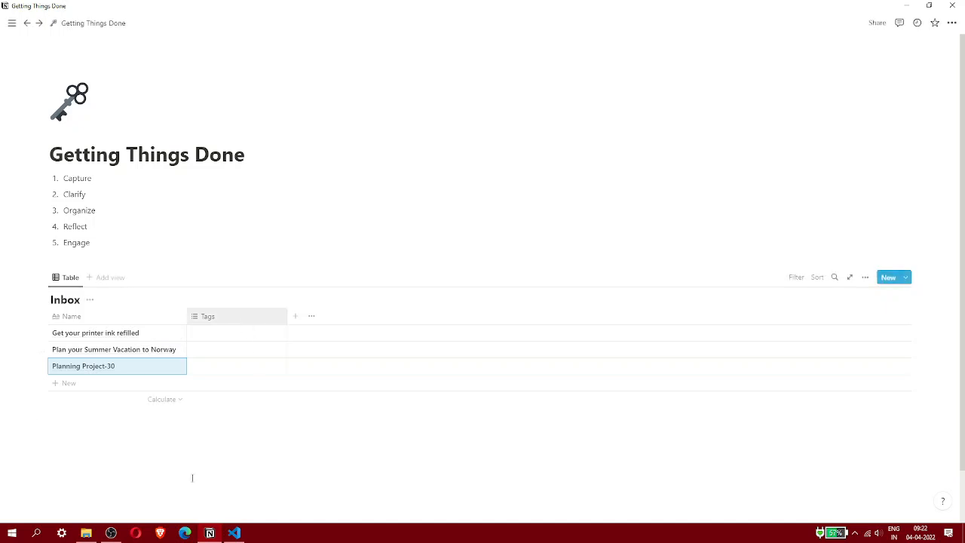
{"action": "left_click", "coordinate": [178, 506]}
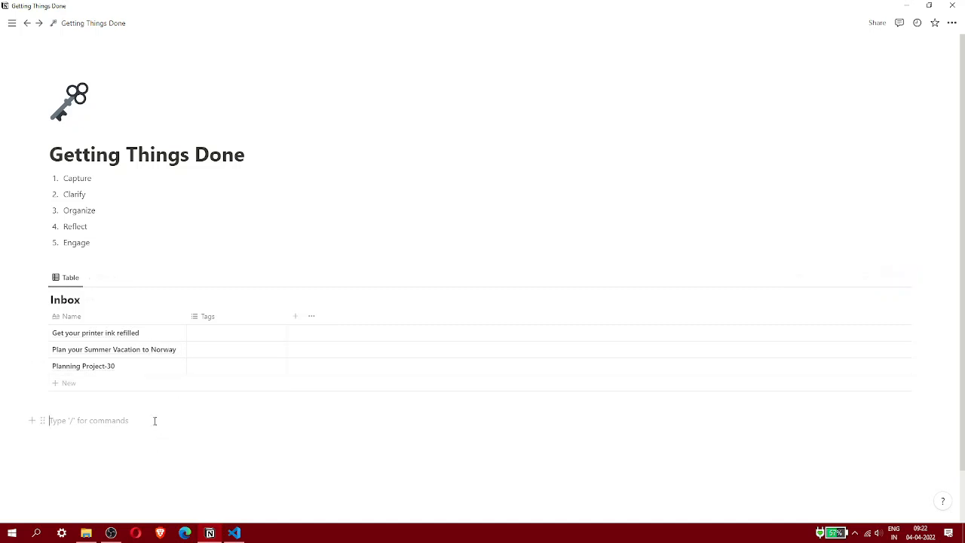
Step: Change the Inbox table's Tags property to the Select type
{"action": "left_click", "coordinate": [264, 320]}
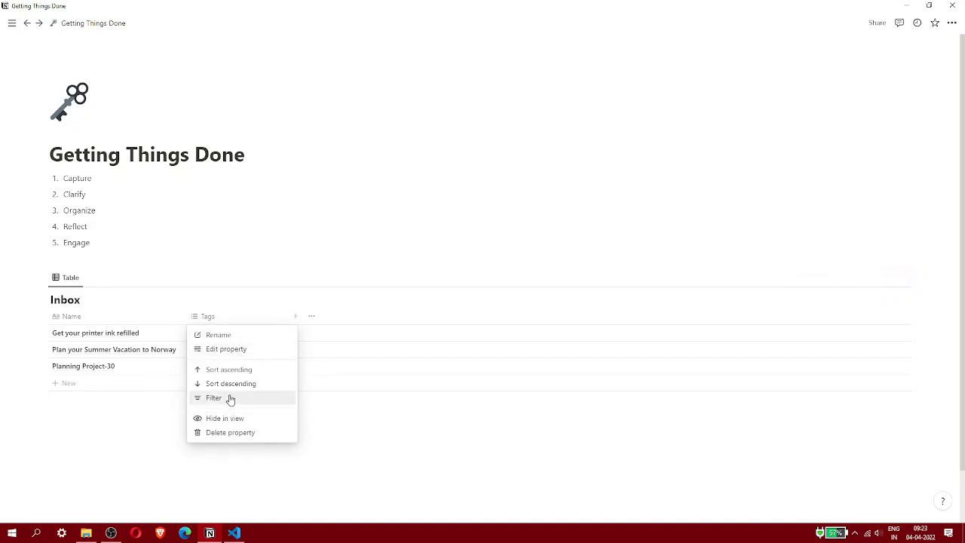
{"action": "left_click", "coordinate": [230, 350]}
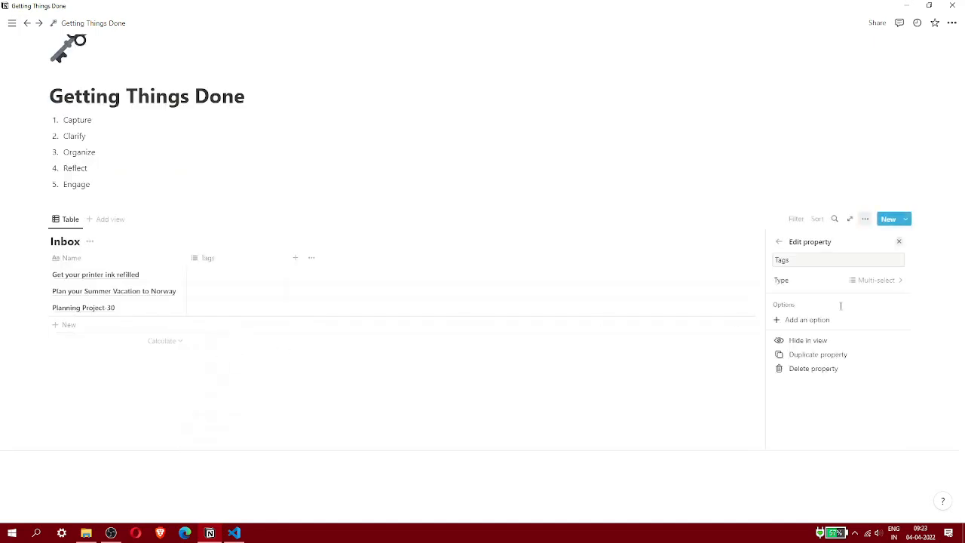
{"action": "left_click", "coordinate": [852, 290]}
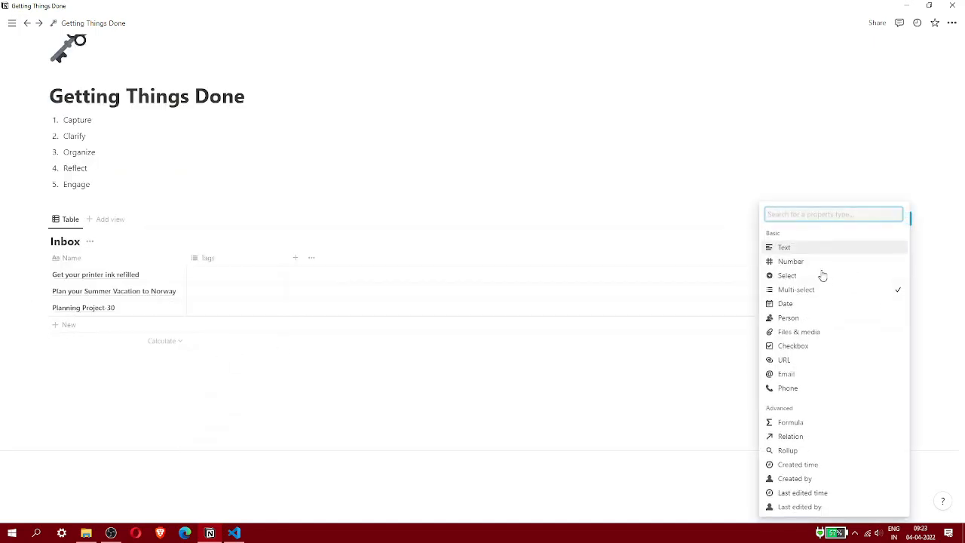
{"action": "left_click", "coordinate": [821, 273]}
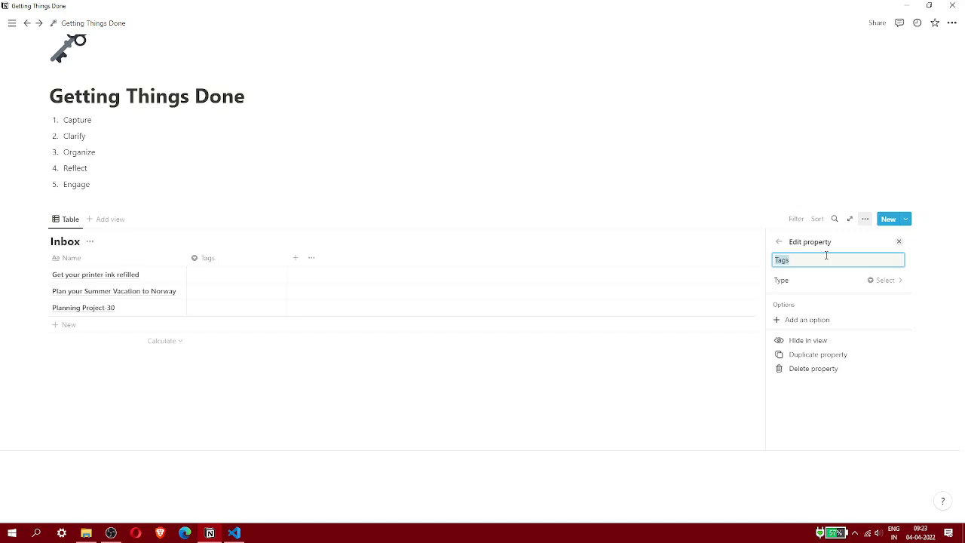
{"action": "type", "text": "Actiona"}
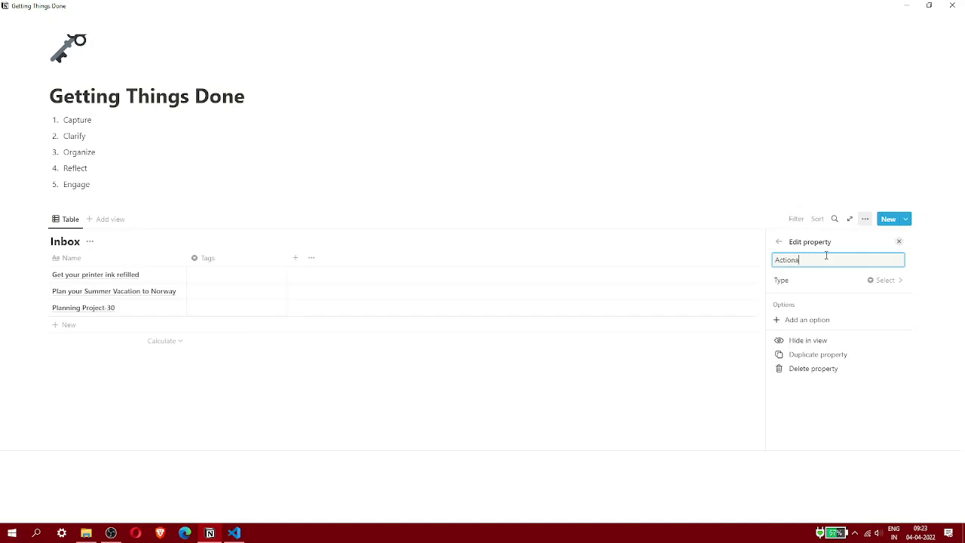
{"action": "type", "text": "ble"}
{"action": "key", "text": "BackSpace"}
{"action": "key", "text": "BackSpace"}
{"action": "key", "text": "BackSpace"}
{"action": "key", "text": "BackSpace"}
{"action": "key", "text": "BackSpace"}
{"action": "key", "text": "BackSpace"}
{"action": "key", "text": "BackSpace"}
{"action": "key", "text": "BackSpace"}
{"action": "key", "text": "BackSpace"}
{"action": "type", "text": "Actionabl"}
Step: Rename the Tags property to Type and add the select options Actionable and Non-actionable
{"action": "key", "text": "ctrl+a"}
{"action": "type", "text": "Type"}
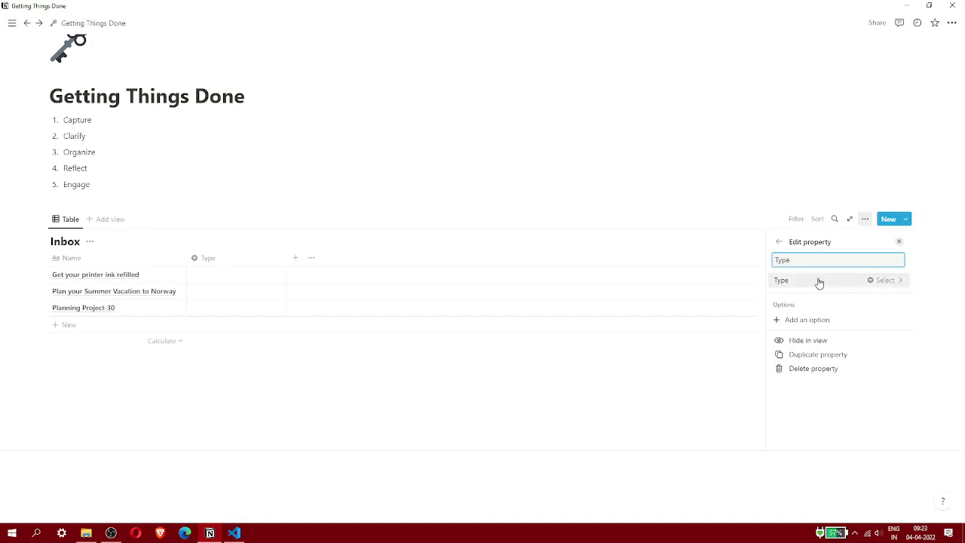
{"action": "left_click", "coordinate": [804, 320]}
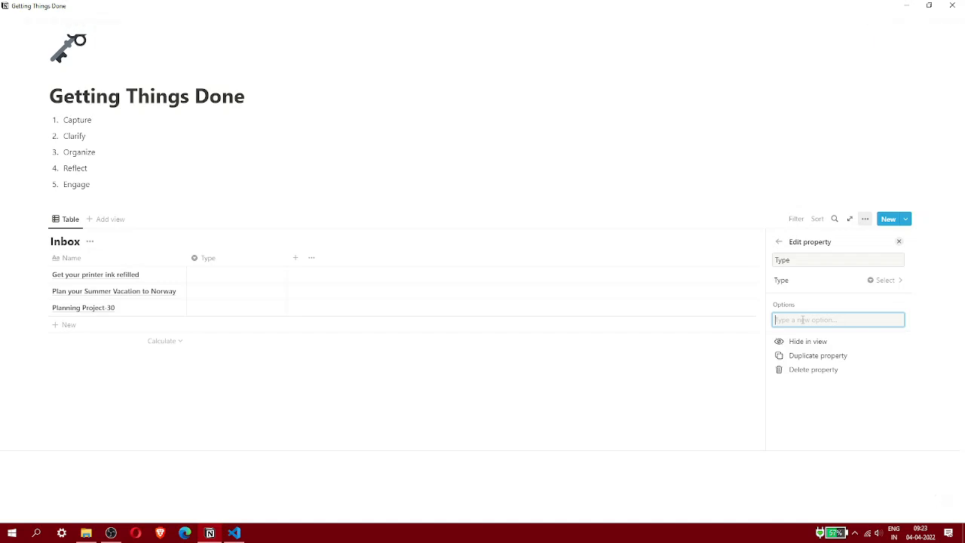
{"action": "type", "text": "Actionable"}
{"action": "key", "text": "Return"}
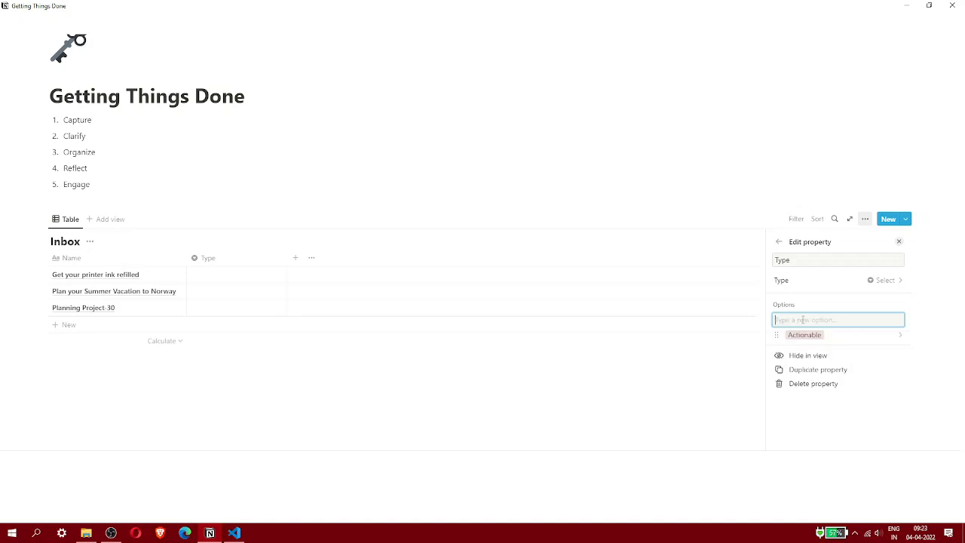
{"action": "type", "text": "Non-actionable"}
{"action": "key", "text": "Return"}
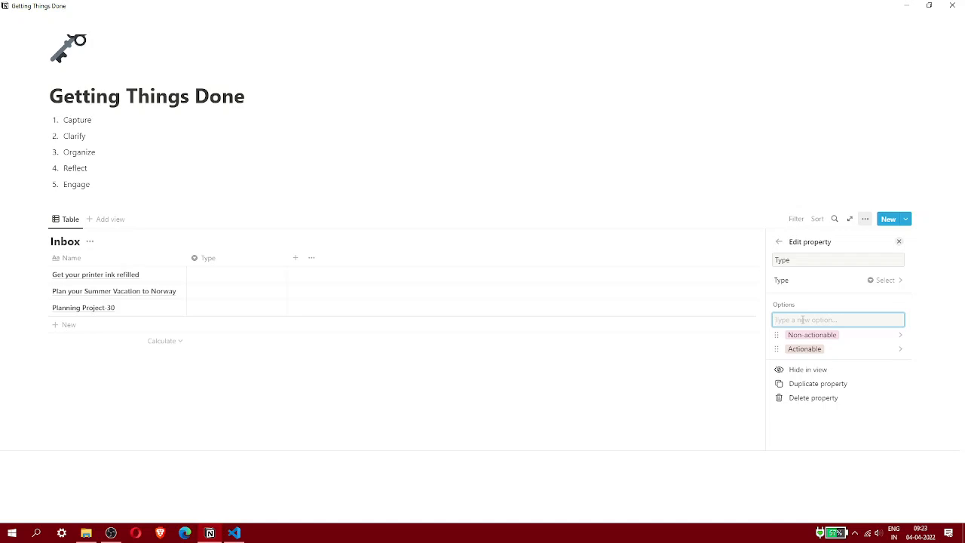
{"action": "left_click", "coordinate": [577, 356]}
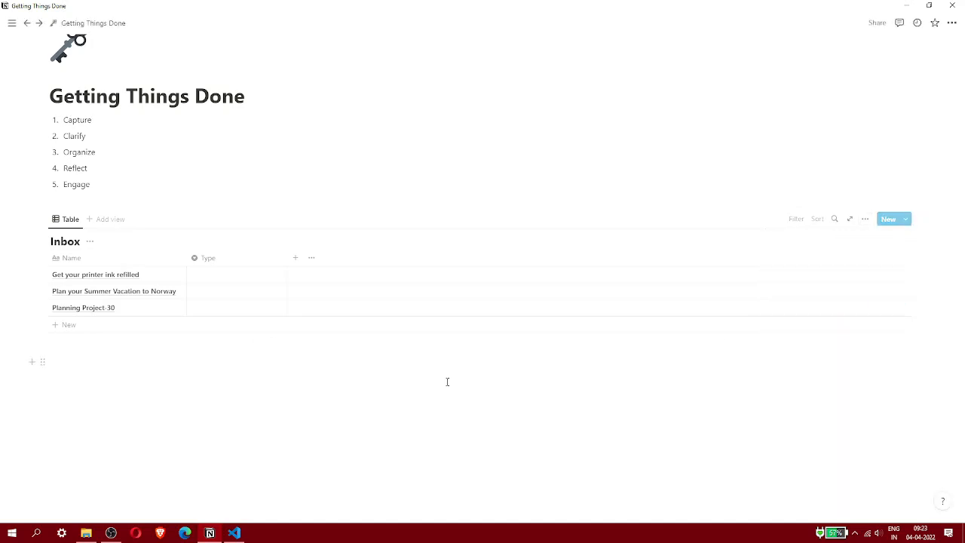
Step: Set the Type of the printer ink row to Actionable and of the Norway vacation and Project-30 rows to Non-actionable
{"action": "left_click", "coordinate": [233, 280]}
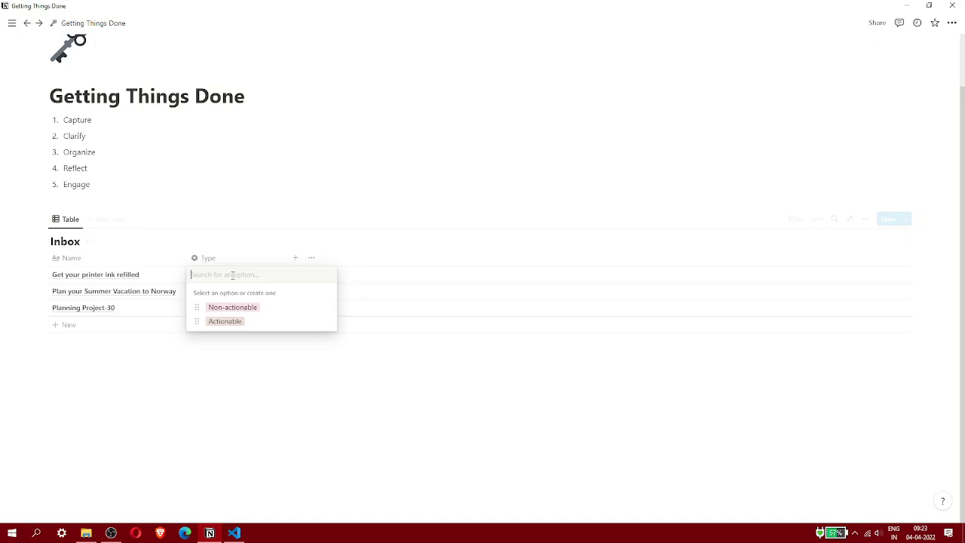
{"action": "left_click", "coordinate": [230, 325]}
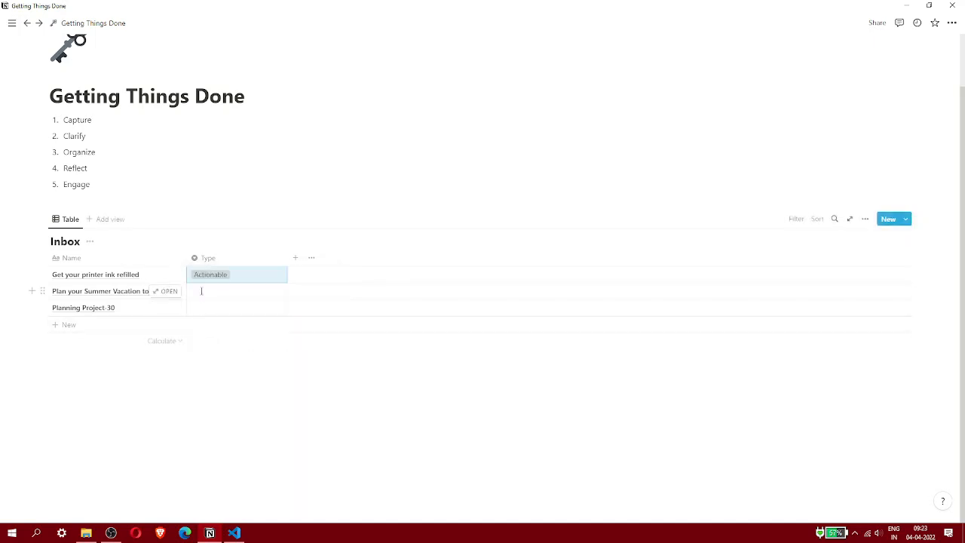
{"action": "left_click", "coordinate": [202, 293]}
{"action": "left_click", "coordinate": [220, 324]}
{"action": "left_click", "coordinate": [218, 309]}
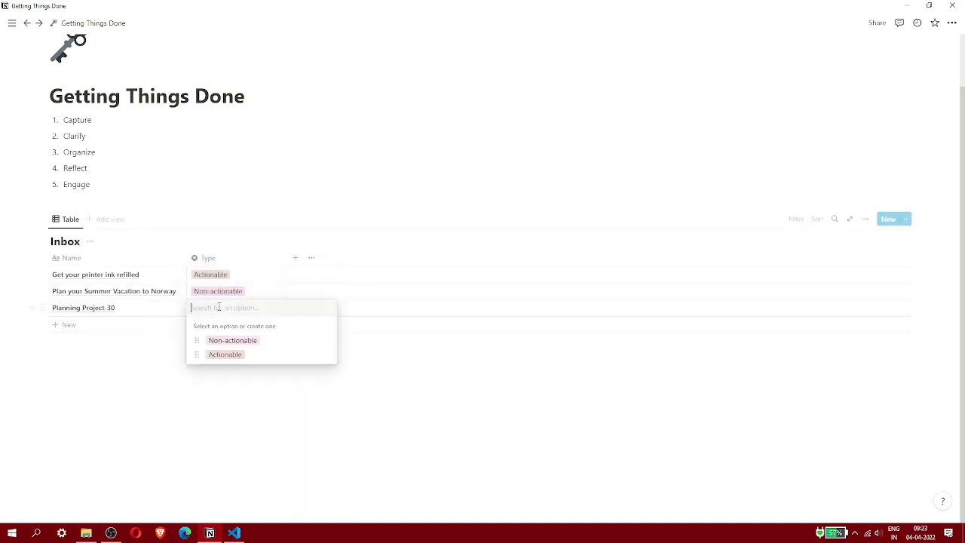
{"action": "left_click", "coordinate": [225, 341]}
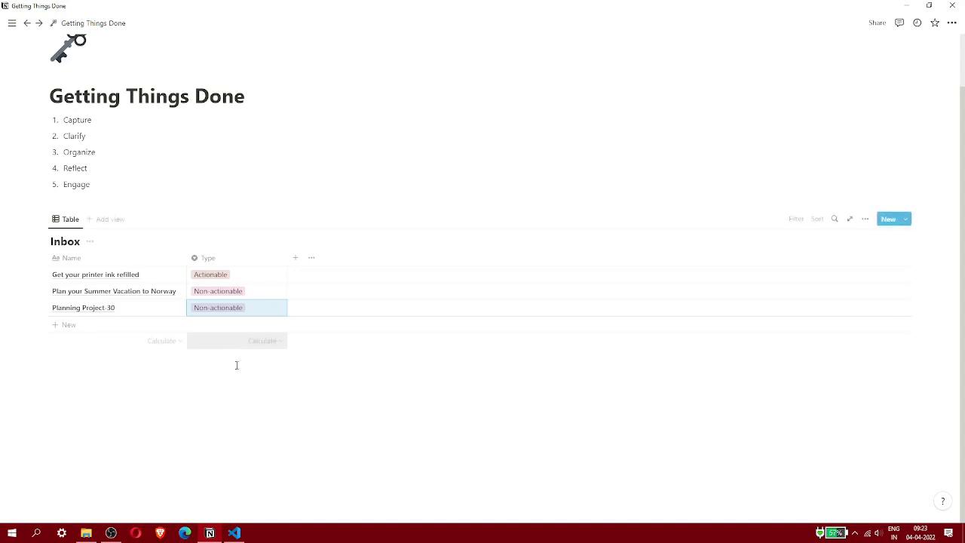
{"action": "left_click", "coordinate": [275, 374]}
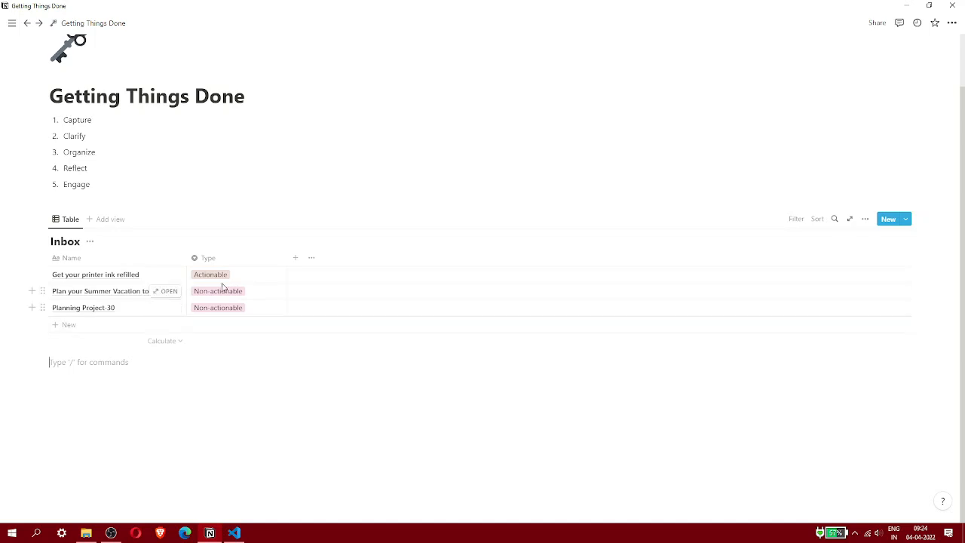
Step: Add a Select property named Spot to the Inbox table
{"action": "left_click", "coordinate": [294, 259]}
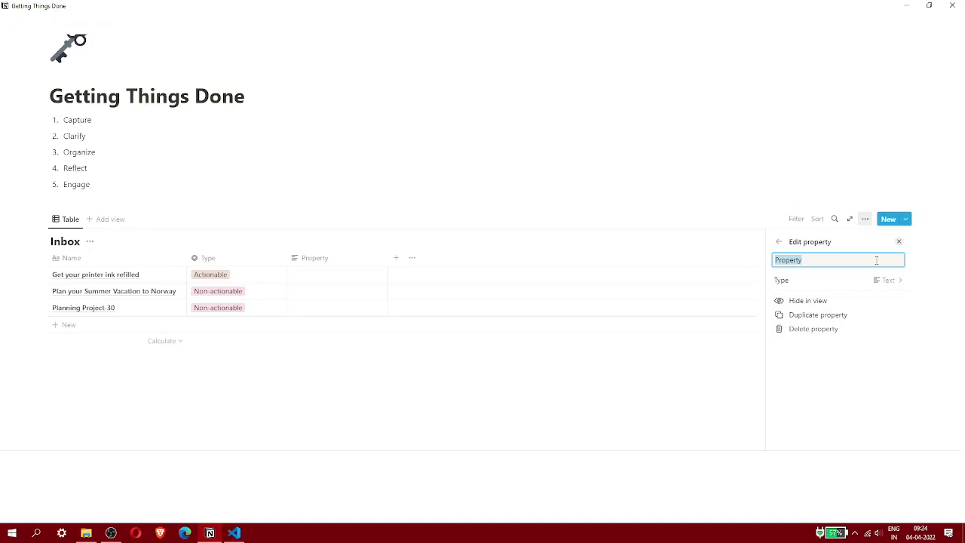
{"action": "type", "text": "Spot"}
{"action": "left_click", "coordinate": [872, 281]}
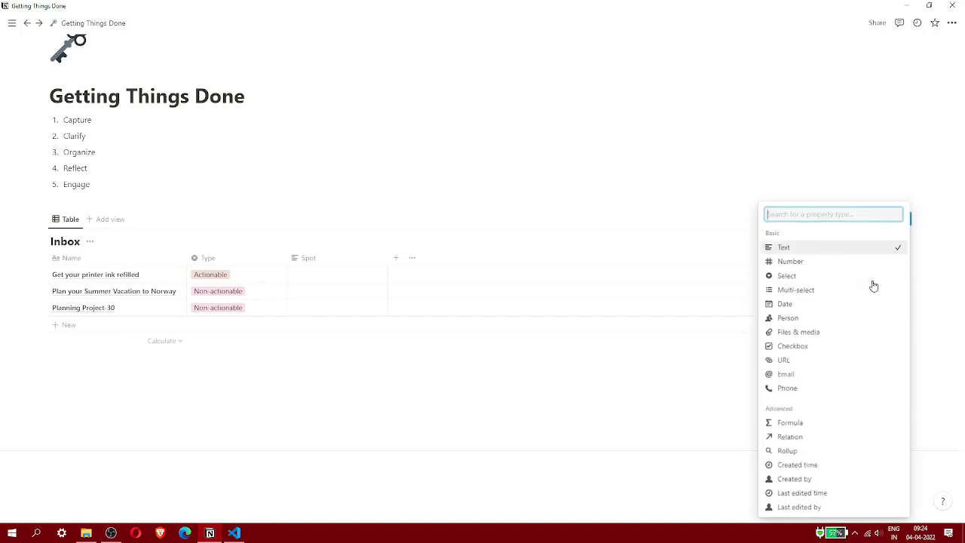
{"action": "left_click", "coordinate": [840, 279]}
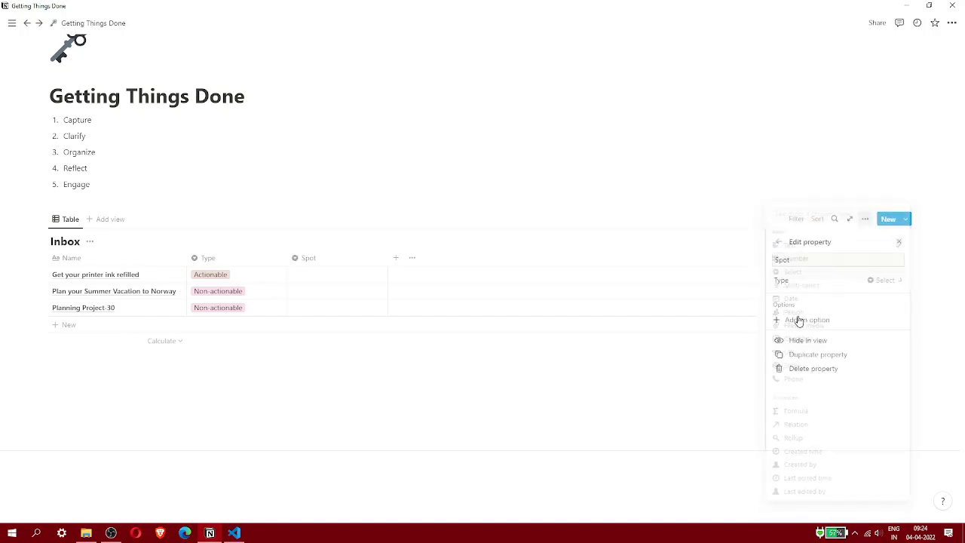
Step: Add the options Someday/May be and Reference to the Spot property
{"action": "left_click", "coordinate": [869, 320]}
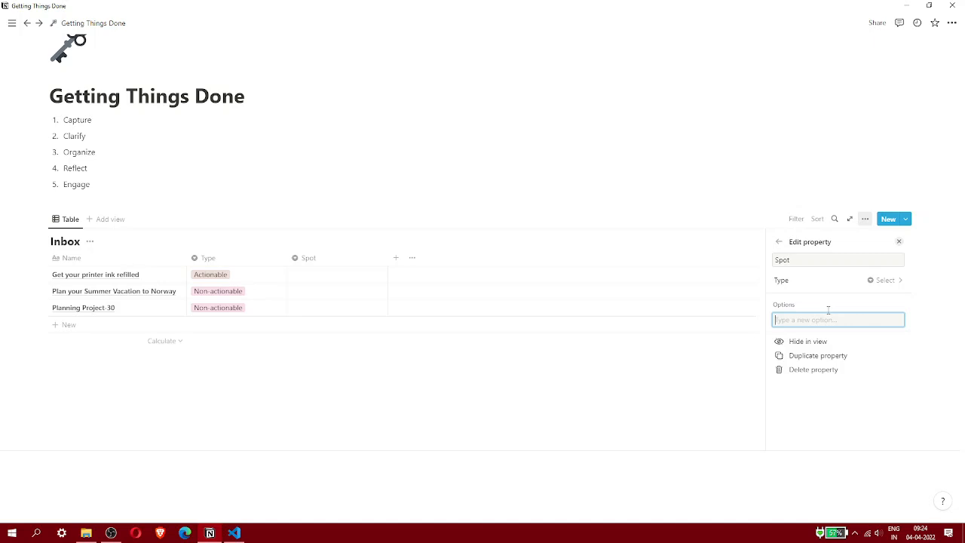
{"action": "type", "text": "Someday"}
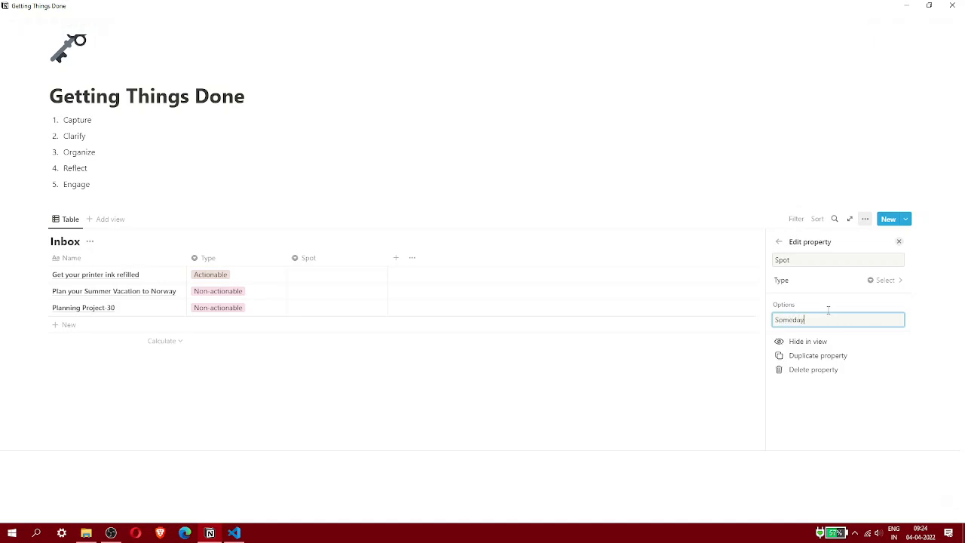
{"action": "type", "text": "/May be"}
{"action": "key", "text": "Return"}
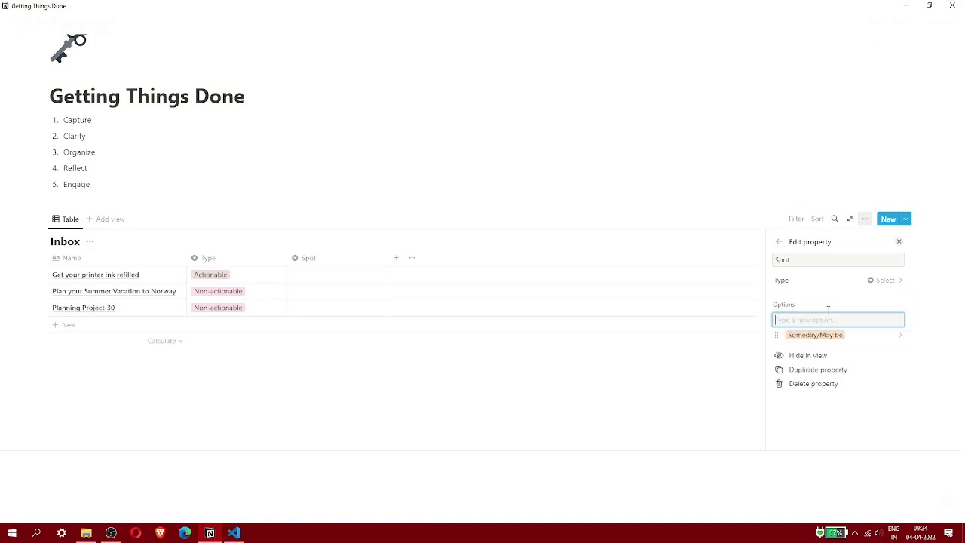
{"action": "type", "text": "Reference"}
{"action": "key", "text": "Return"}
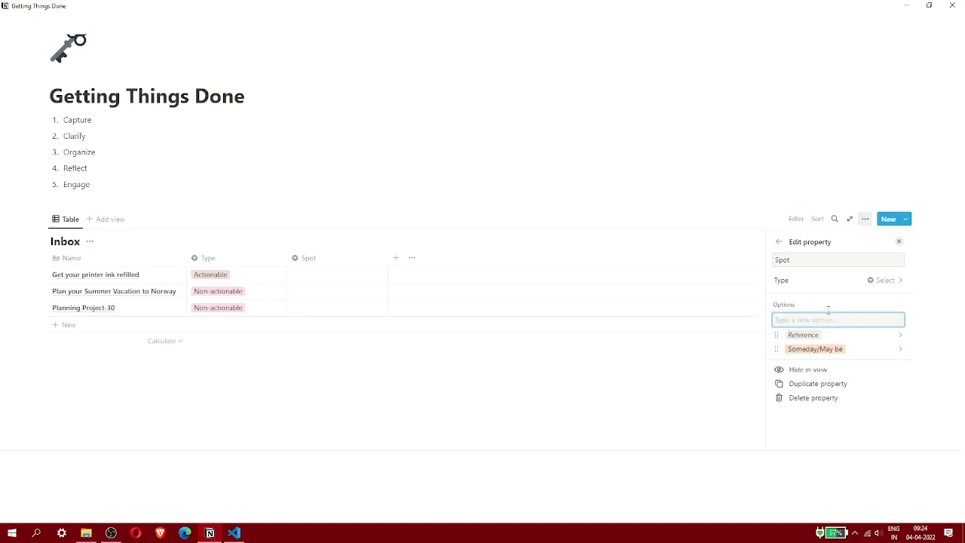
Step: Set the color of the Spot property's Reference option to Blue and finish editing the property
{"action": "left_click", "coordinate": [782, 335]}
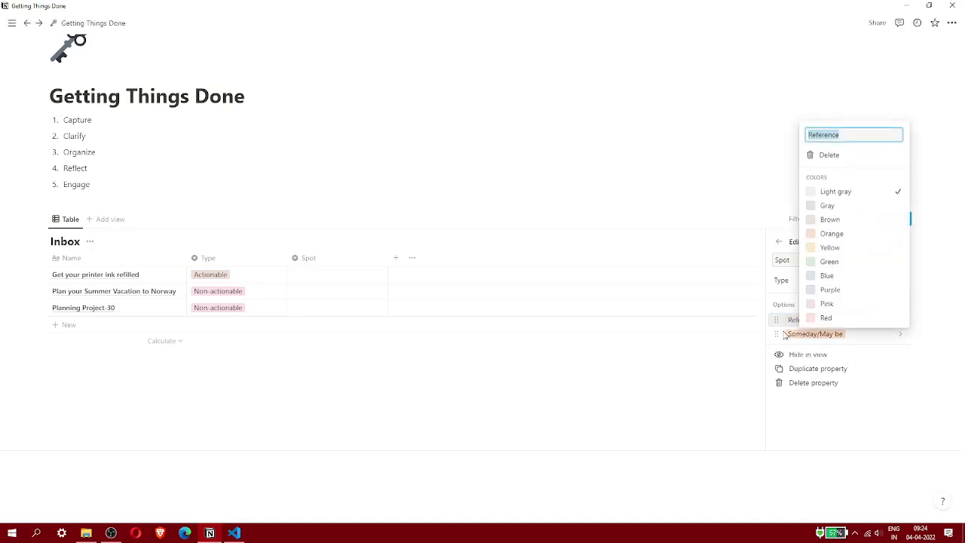
{"action": "left_click", "coordinate": [857, 278]}
{"action": "left_click", "coordinate": [628, 385]}
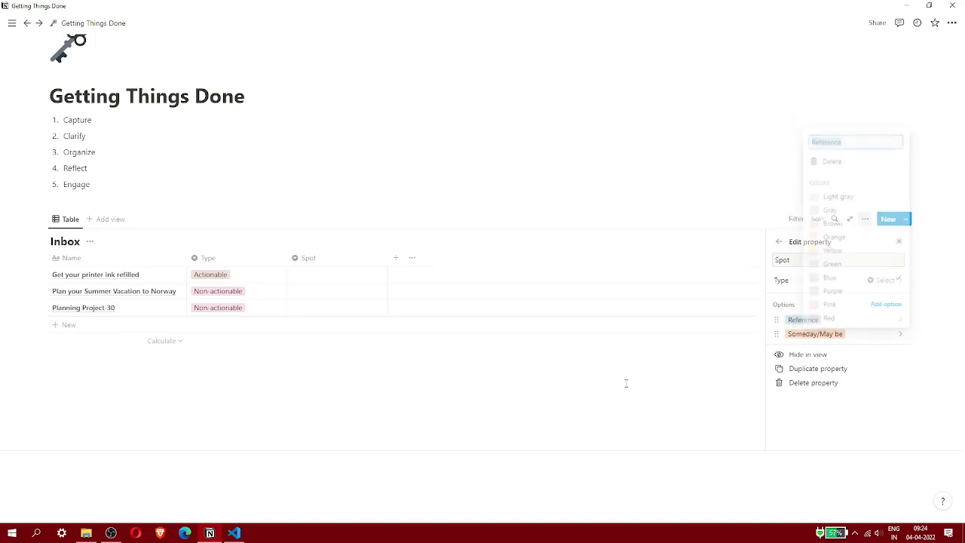
{"action": "left_click", "coordinate": [538, 382]}
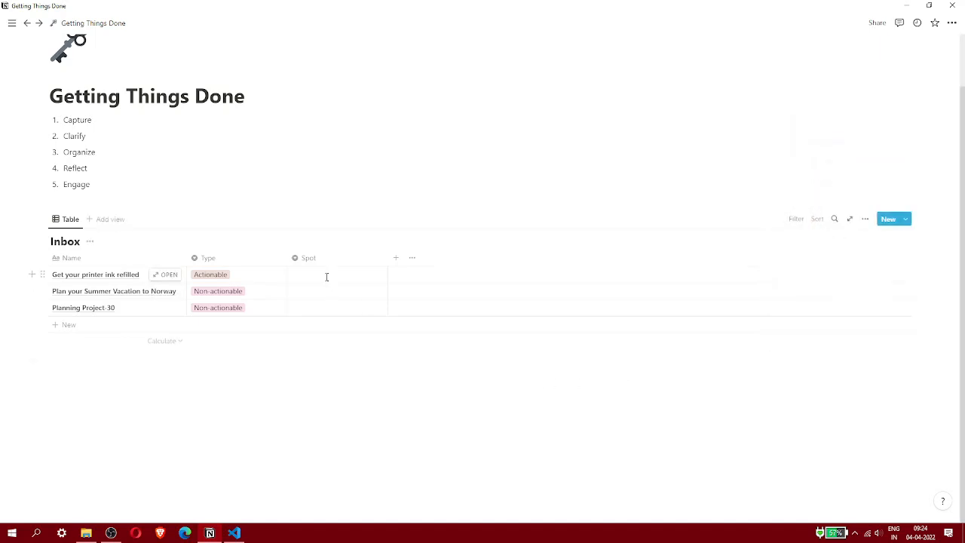
Step: Set the Spot of the Norway vacation and Project-30 rows to Someday/May be
{"action": "left_click", "coordinate": [326, 276]}
{"action": "left_click", "coordinate": [323, 349]}
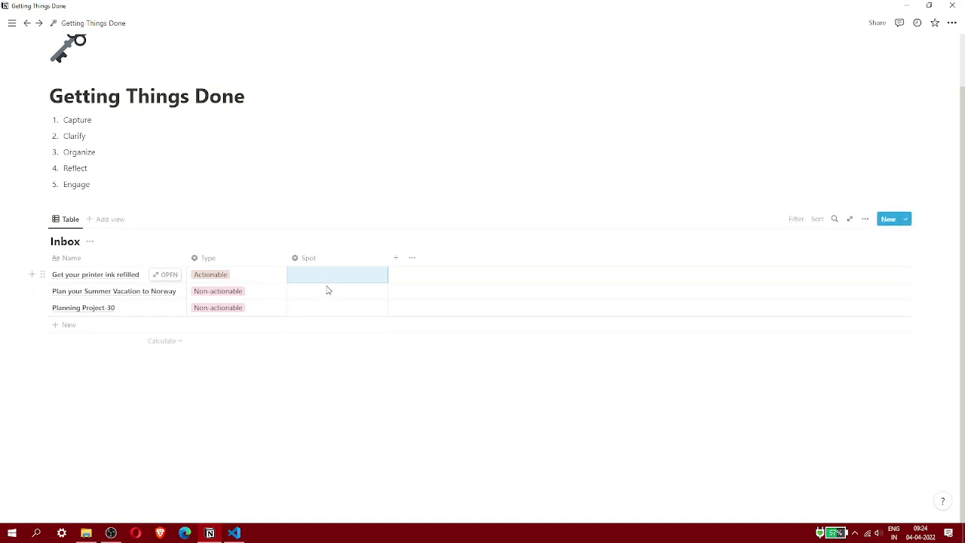
{"action": "left_click", "coordinate": [325, 293]}
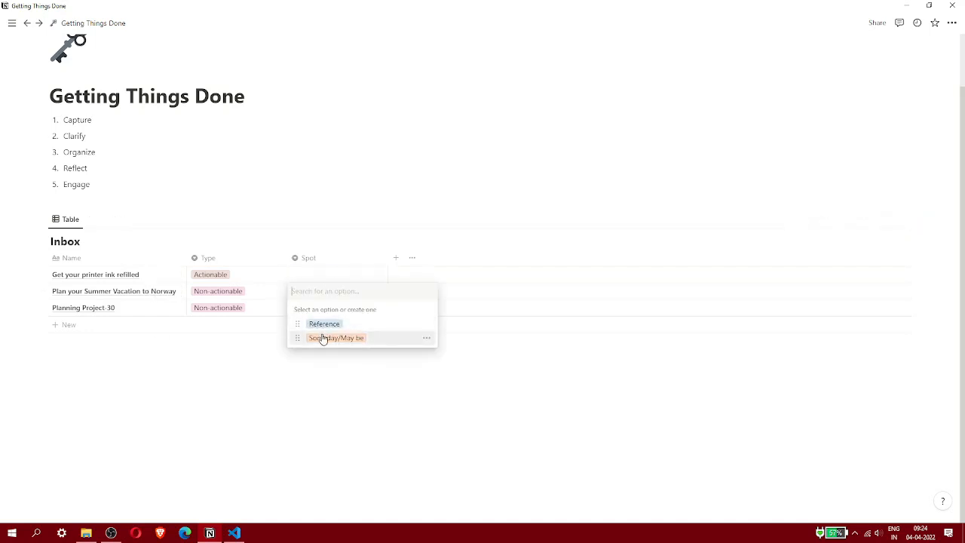
{"action": "left_click", "coordinate": [321, 338]}
{"action": "left_click", "coordinate": [321, 310]}
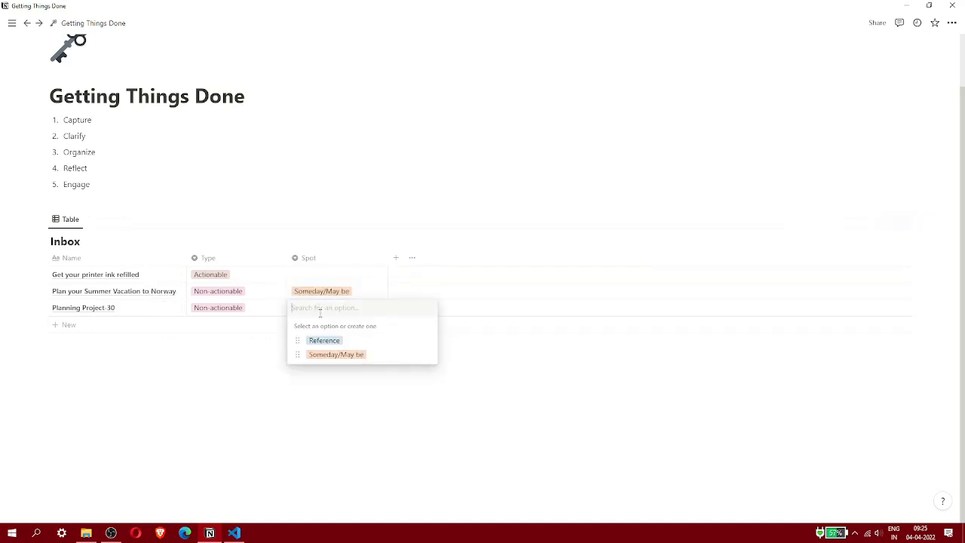
{"action": "left_click", "coordinate": [320, 355]}
{"action": "left_click", "coordinate": [307, 377]}
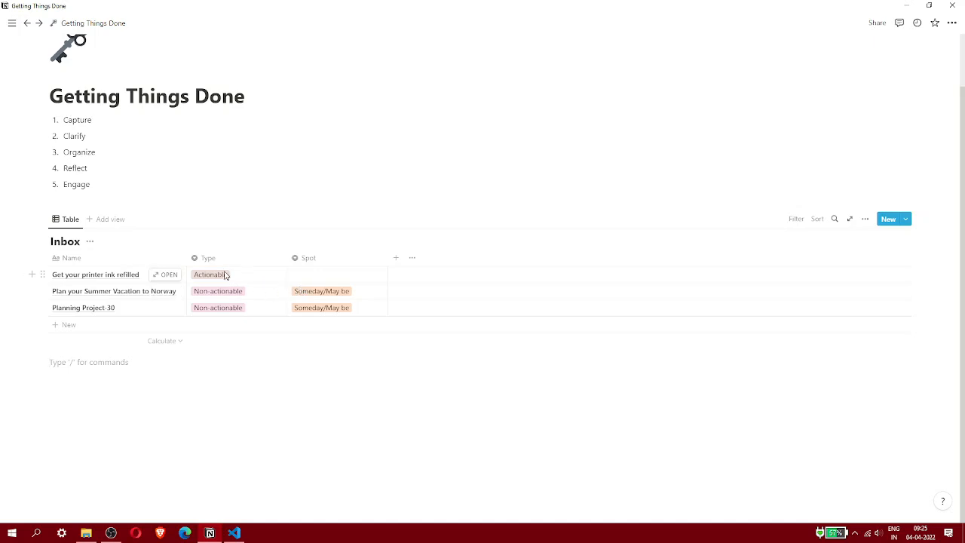
Step: Add a Checkbox property named 2M to the Inbox table
{"action": "left_click", "coordinate": [394, 261]}
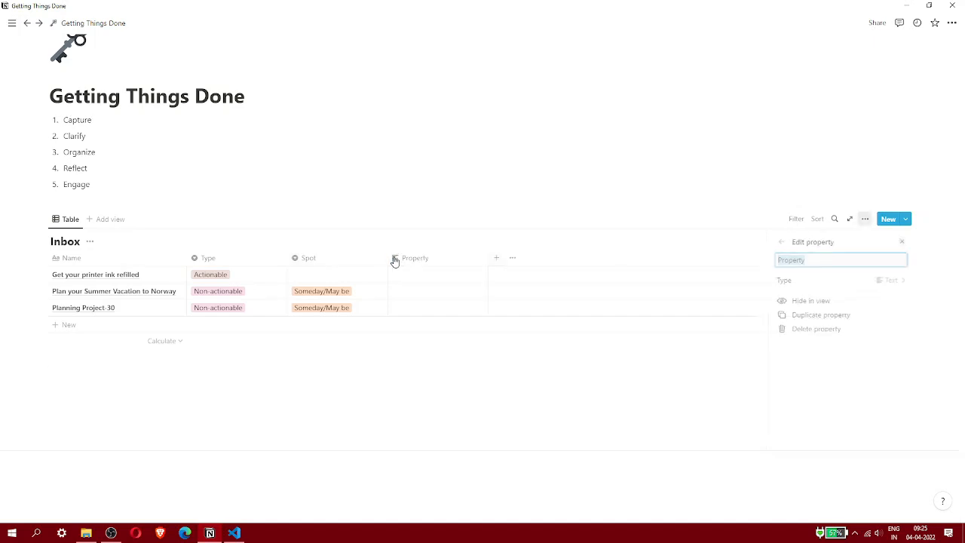
{"action": "left_click", "coordinate": [784, 282]}
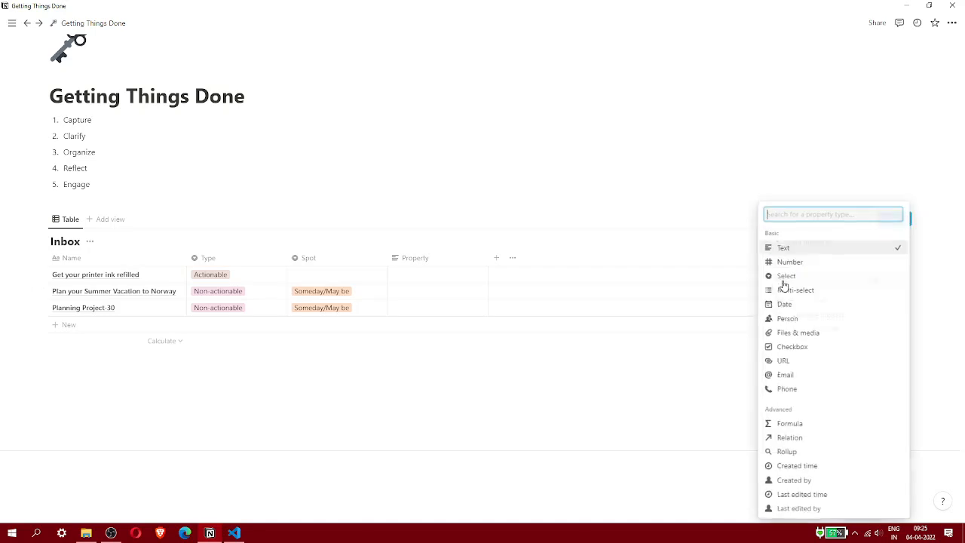
{"action": "left_click", "coordinate": [791, 354]}
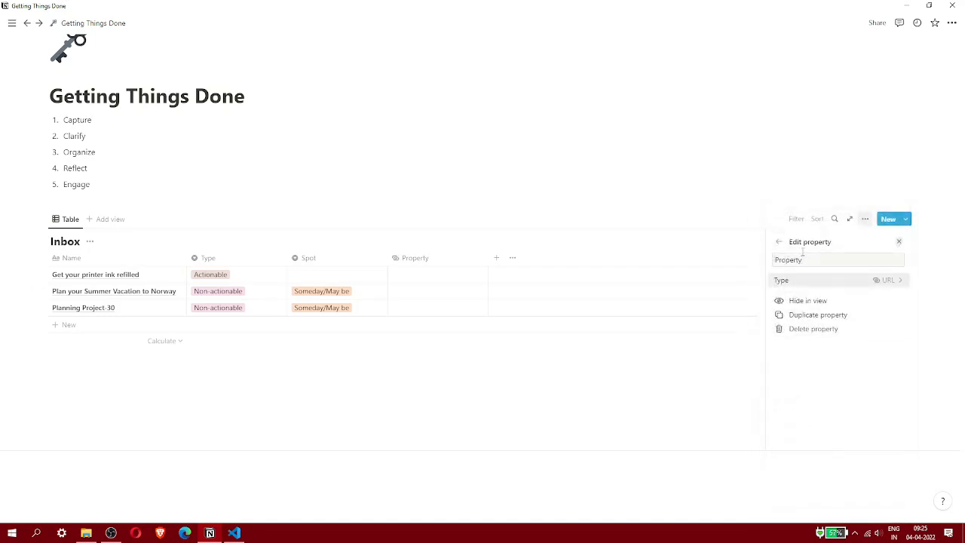
{"action": "left_click", "coordinate": [801, 282]}
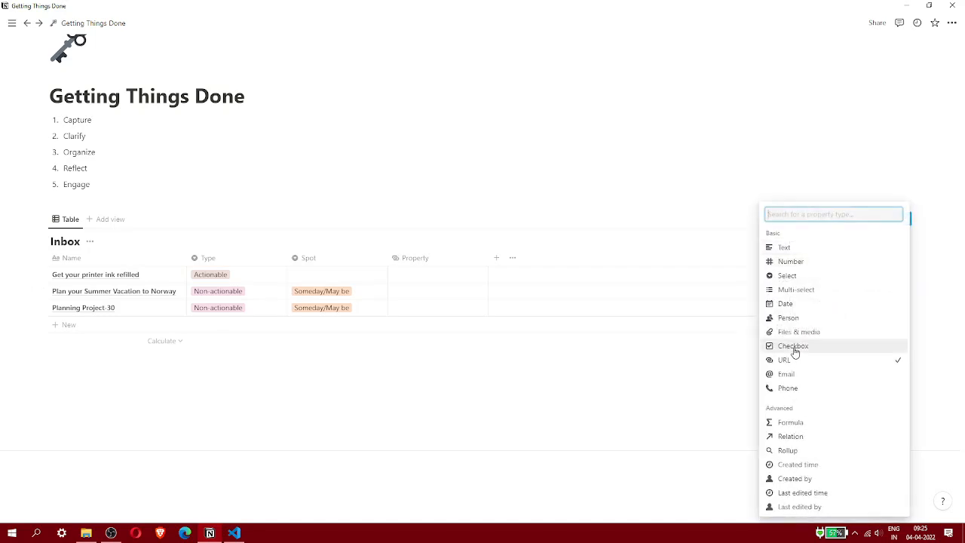
{"action": "left_click", "coordinate": [793, 345]}
{"action": "double_click", "coordinate": [804, 259]}
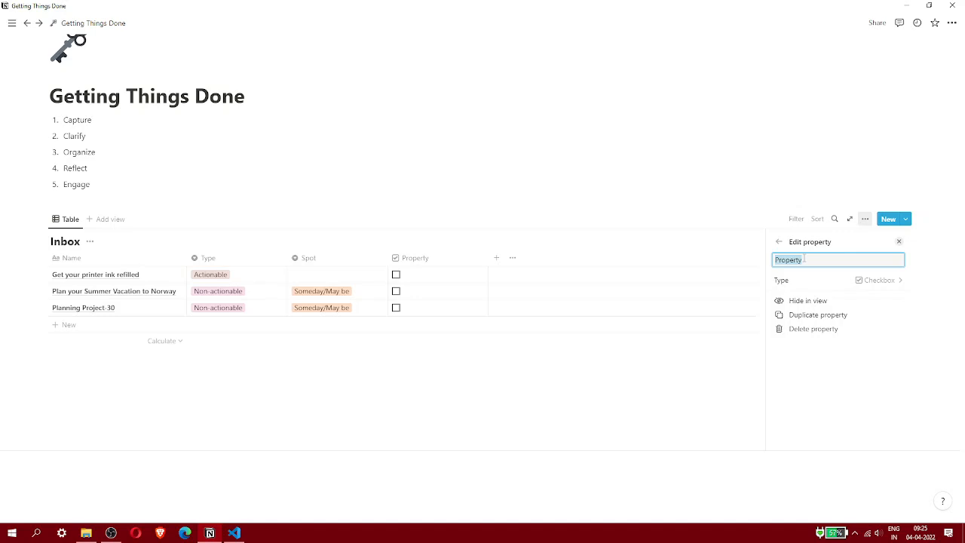
{"action": "type", "text": "2M"}
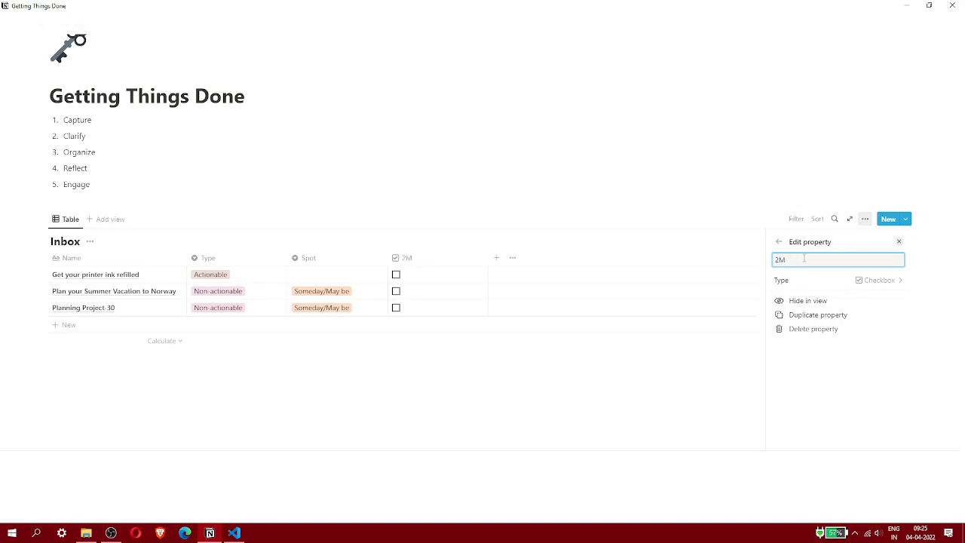
{"action": "left_click", "coordinate": [541, 425]}
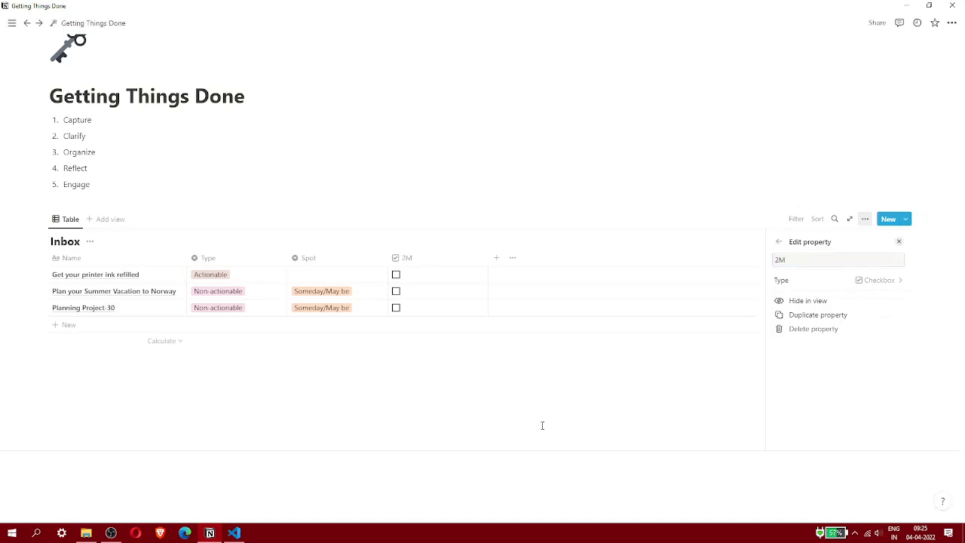
Step: Tick the 2M checkbox for the printer ink row and narrow the 2M column to fit its heading
{"action": "left_click", "coordinate": [396, 275]}
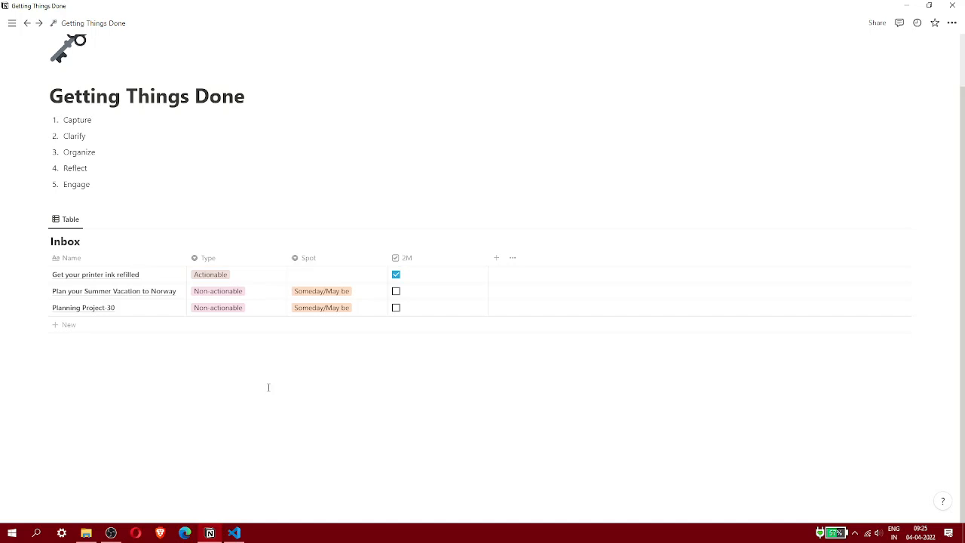
{"action": "left_click", "coordinate": [358, 389]}
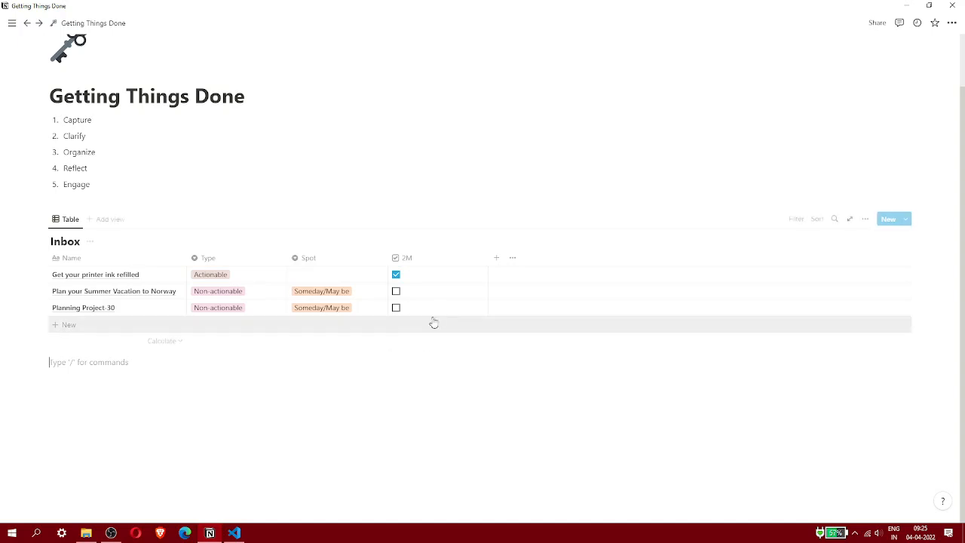
{"action": "left_click_drag", "start_coordinate": [488, 256], "coordinate": [426, 252]}
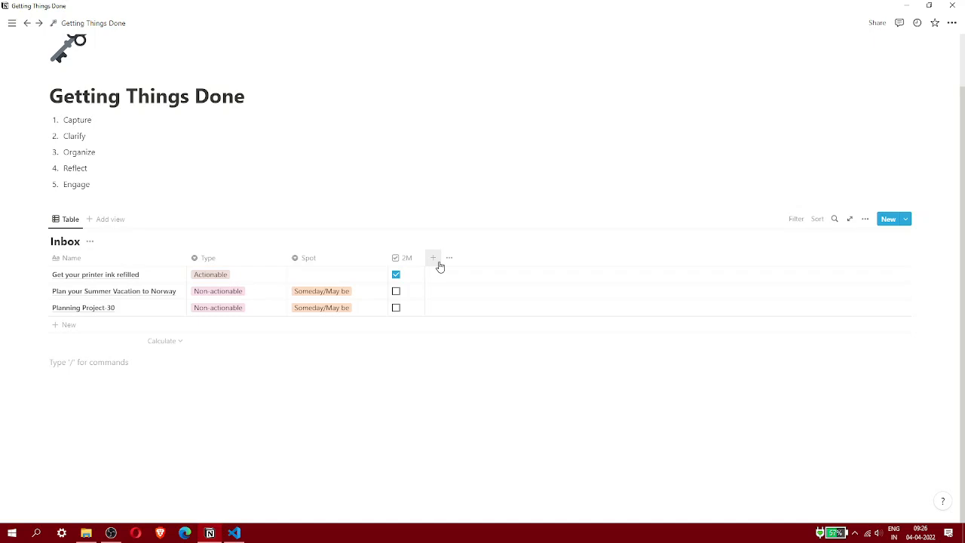
Step: Add a Person property named POC to the Inbox table
{"action": "left_click", "coordinate": [437, 261]}
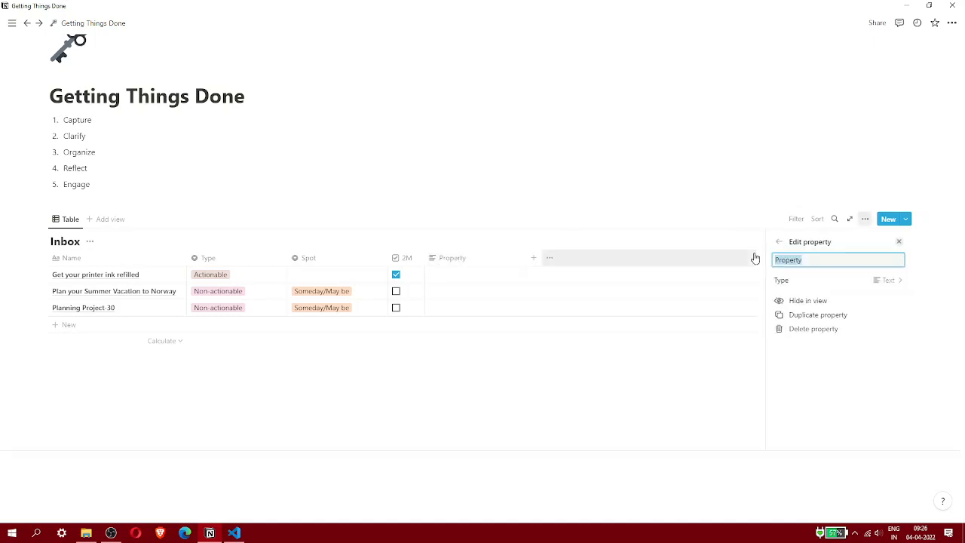
{"action": "type", "text": "POc"}
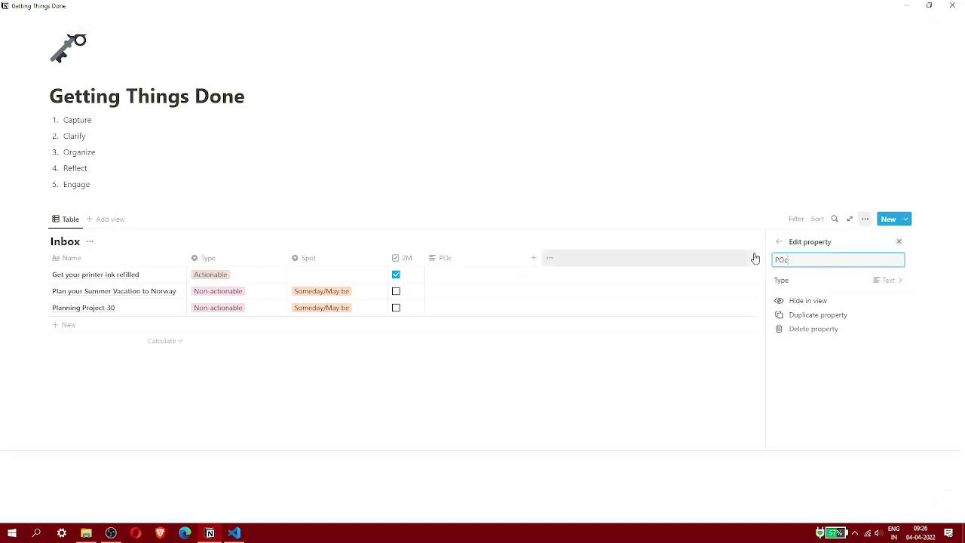
{"action": "type", "text": "C"}
{"action": "left_click", "coordinate": [823, 279]}
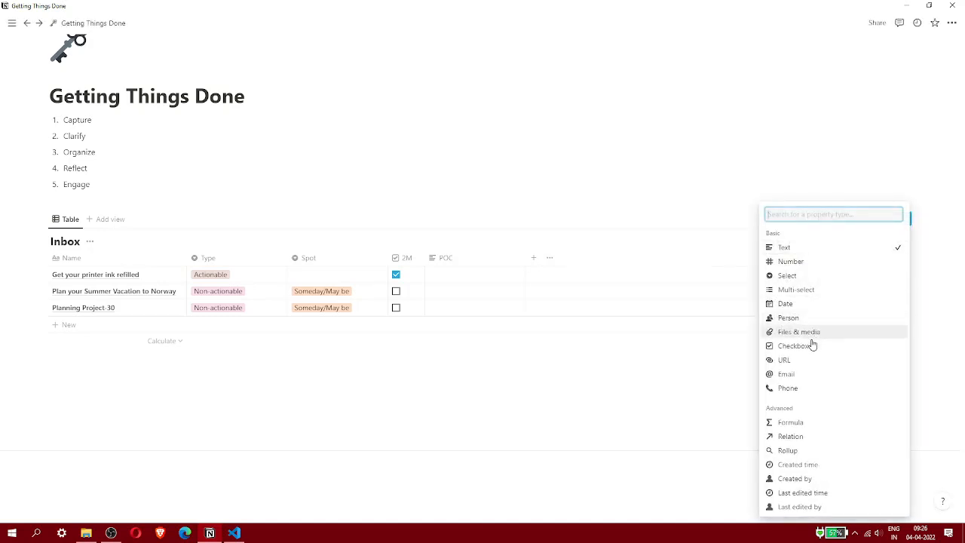
{"action": "left_click", "coordinate": [812, 319]}
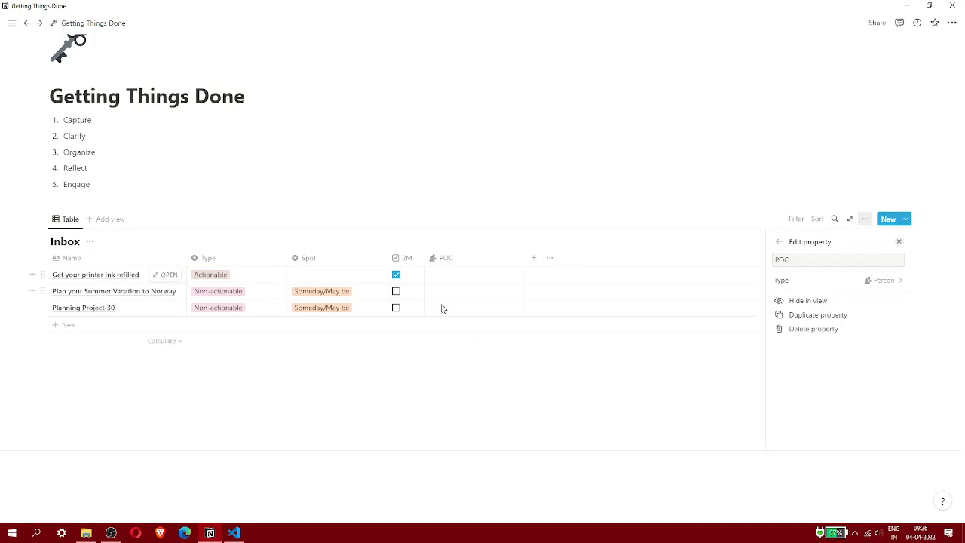
{"action": "left_click", "coordinate": [517, 397]}
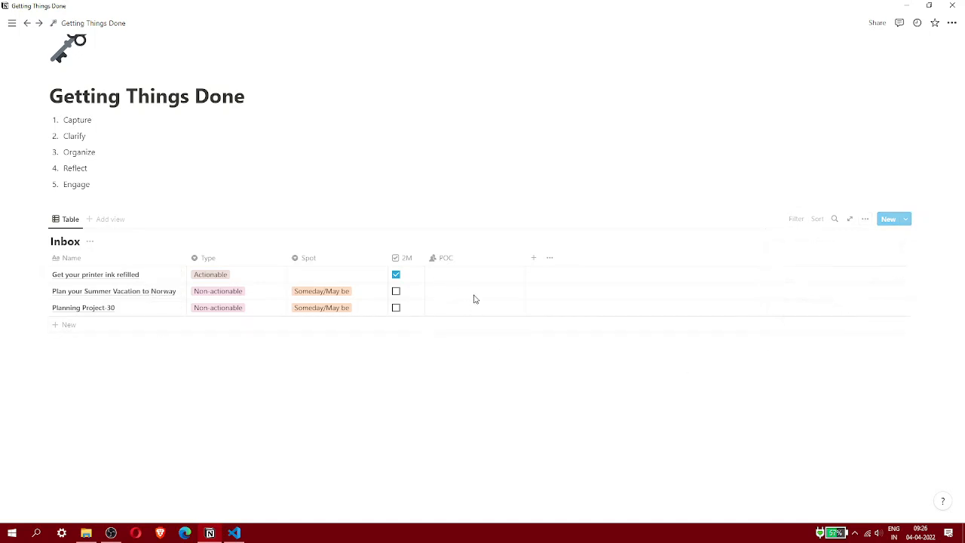
Step: Assign the listed workspace member as POC in all three Inbox rows
{"action": "left_click", "coordinate": [469, 279]}
{"action": "left_click", "coordinate": [461, 306]}
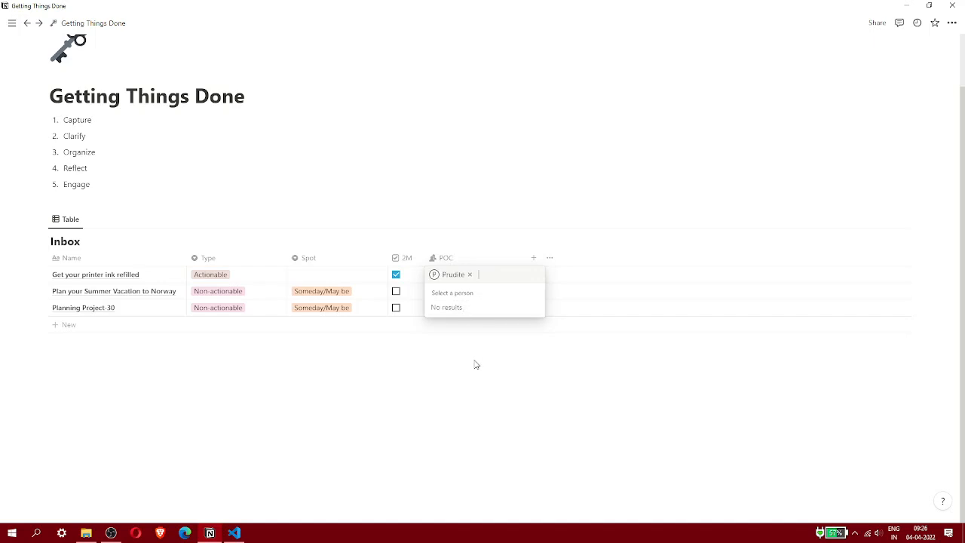
{"action": "key", "text": "Escape"}
{"action": "left_click", "coordinate": [476, 373]}
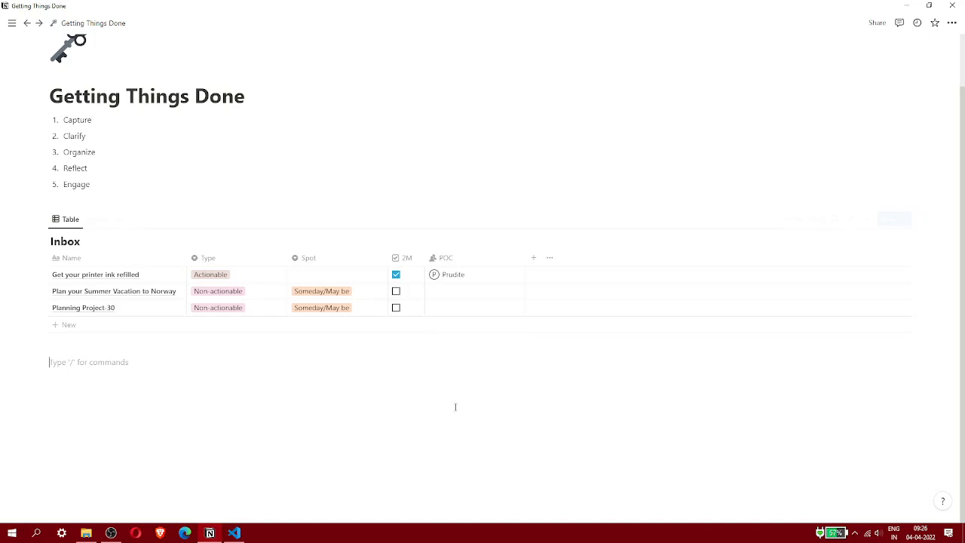
{"action": "left_click", "coordinate": [461, 294]}
{"action": "left_click", "coordinate": [460, 326]}
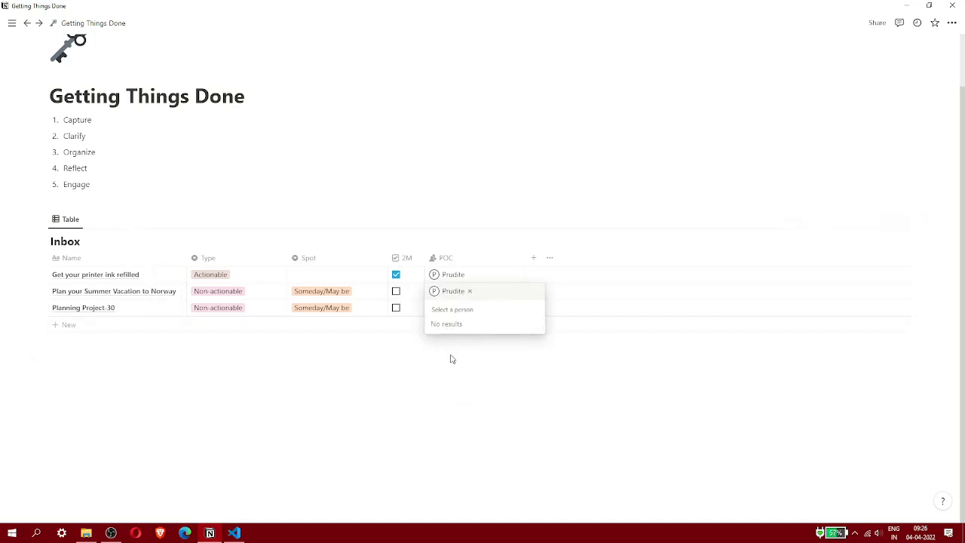
{"action": "key", "text": "Escape"}
{"action": "left_click", "coordinate": [453, 310]}
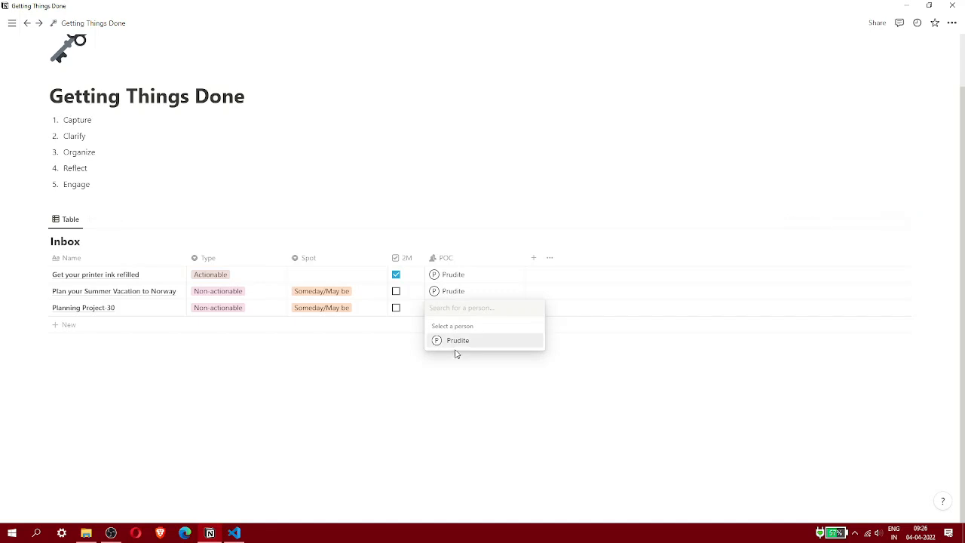
{"action": "left_click", "coordinate": [457, 344]}
{"action": "key", "text": "Escape"}
{"action": "left_click", "coordinate": [447, 370]}
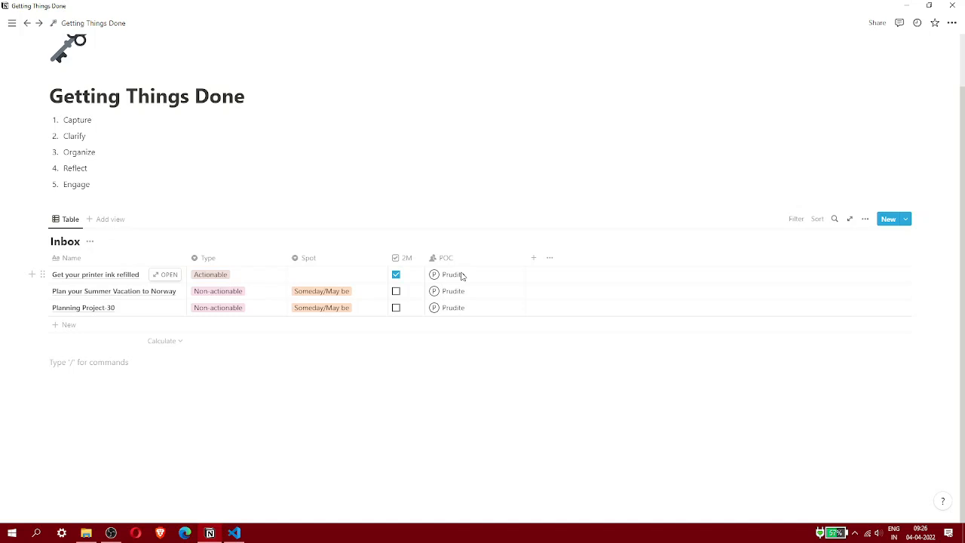
Step: Add a Date property named Due to the Inbox table
{"action": "left_click", "coordinate": [534, 259]}
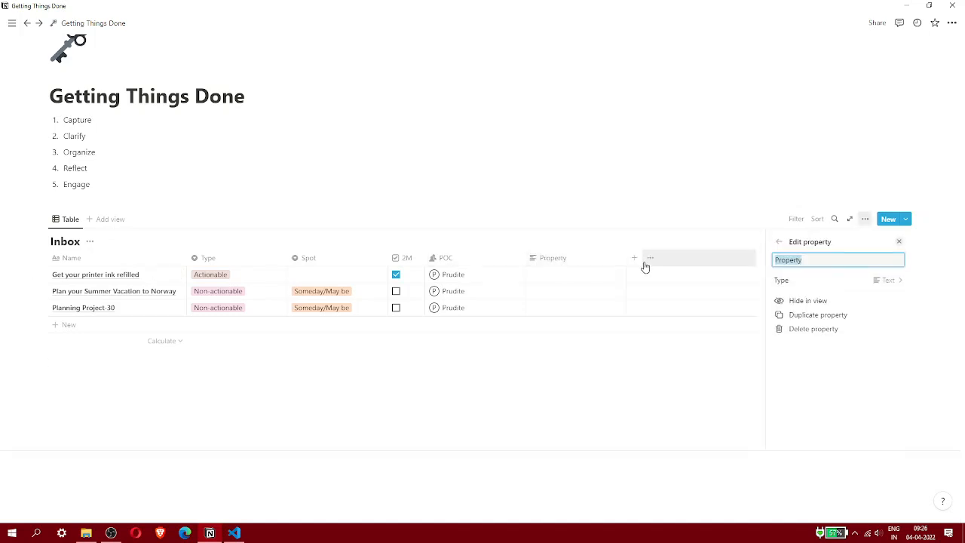
{"action": "type", "text": "Due"}
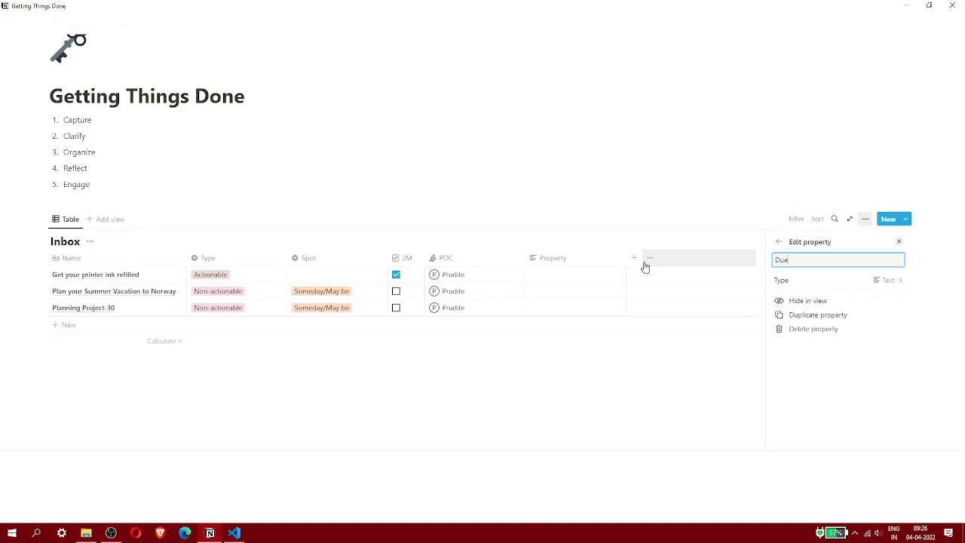
{"action": "left_click", "coordinate": [810, 280]}
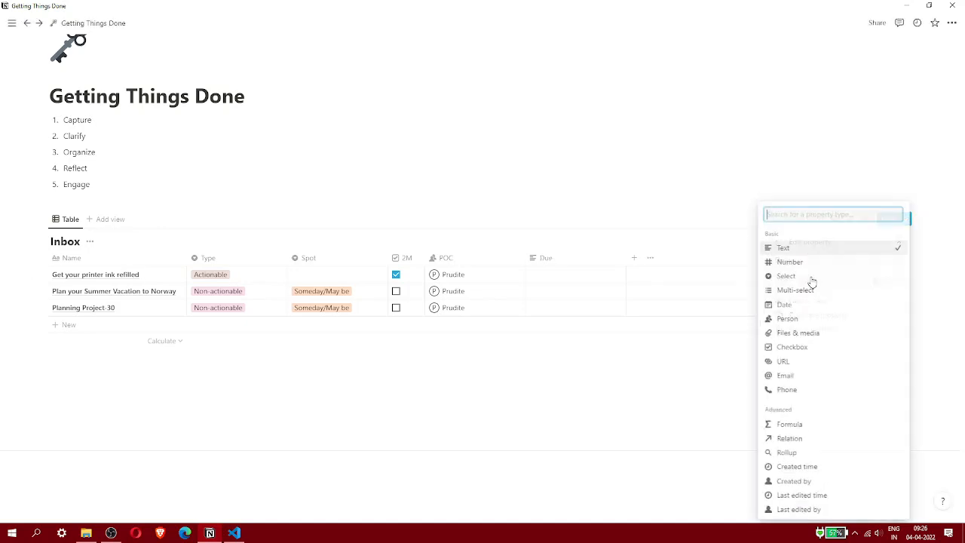
{"action": "left_click", "coordinate": [829, 304]}
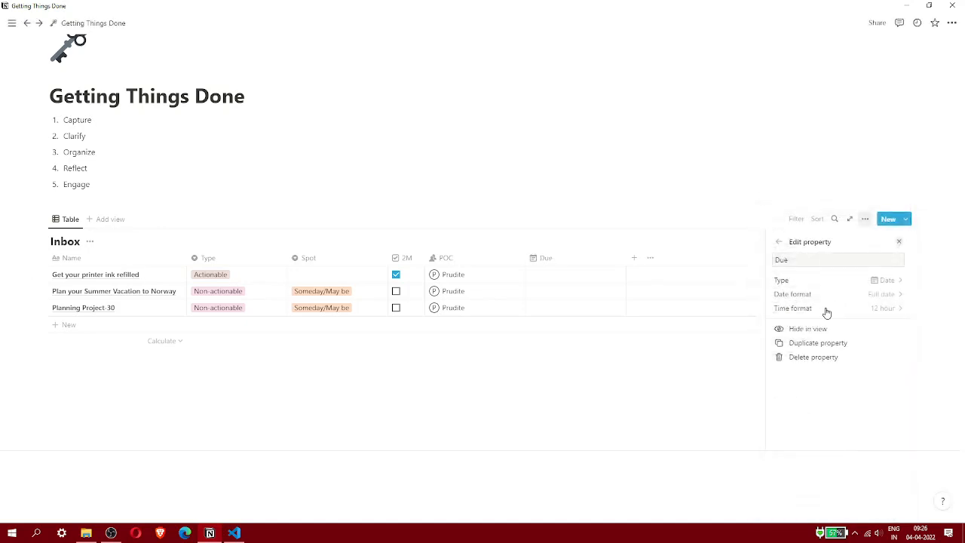
{"action": "left_click", "coordinate": [730, 381]}
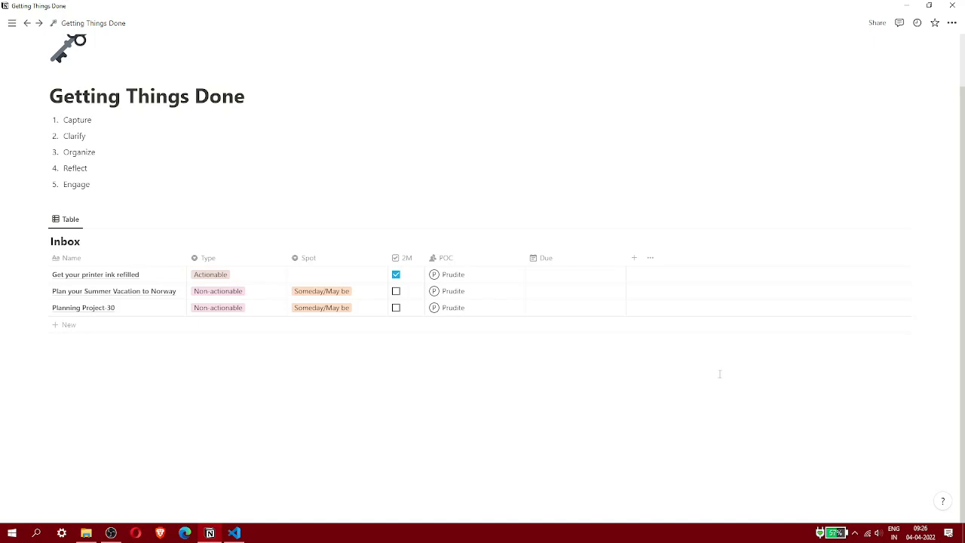
Step: Add a Checkbox property named Determine Next Actions to the Inbox table
{"action": "left_click", "coordinate": [634, 258]}
{"action": "left_click", "coordinate": [831, 279]}
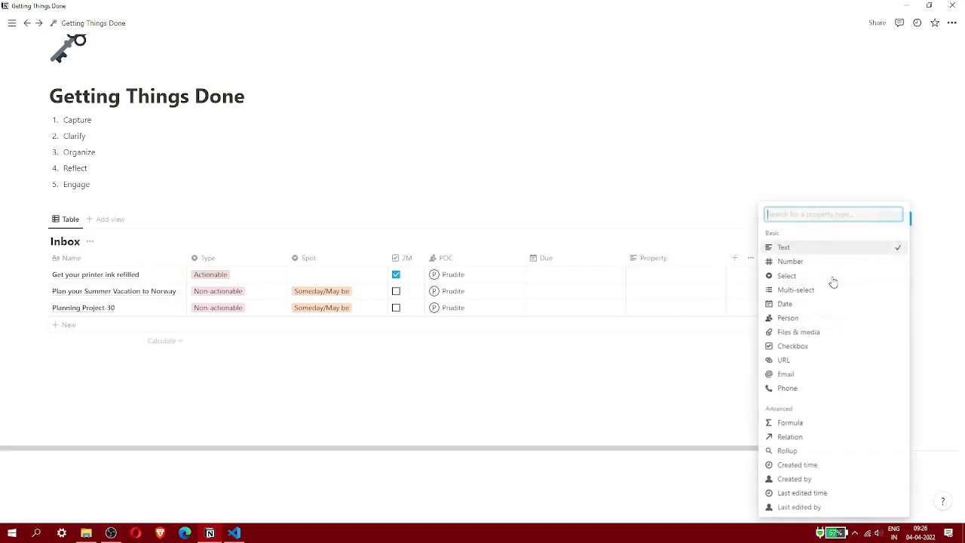
{"action": "left_click", "coordinate": [810, 345]}
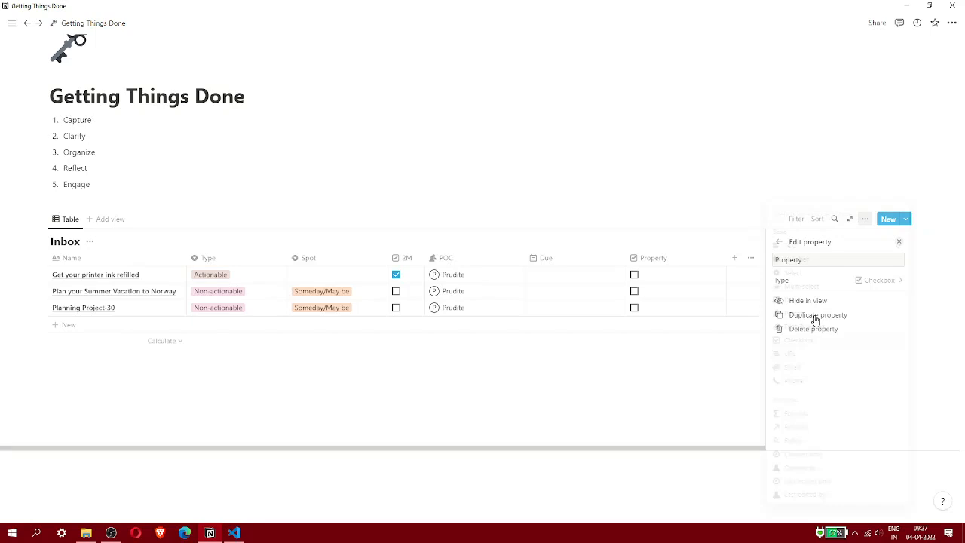
{"action": "double_click", "coordinate": [800, 259]}
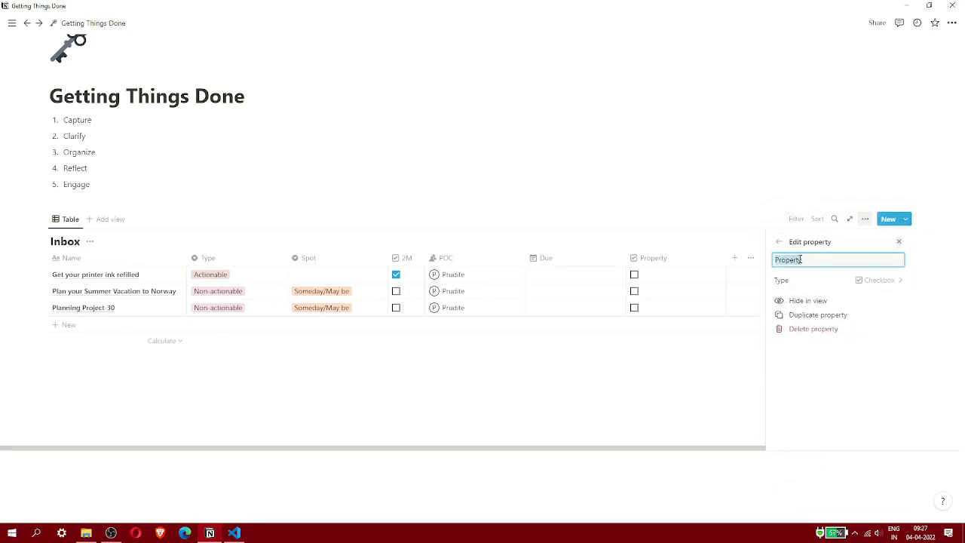
{"action": "type", "text": "Next"}
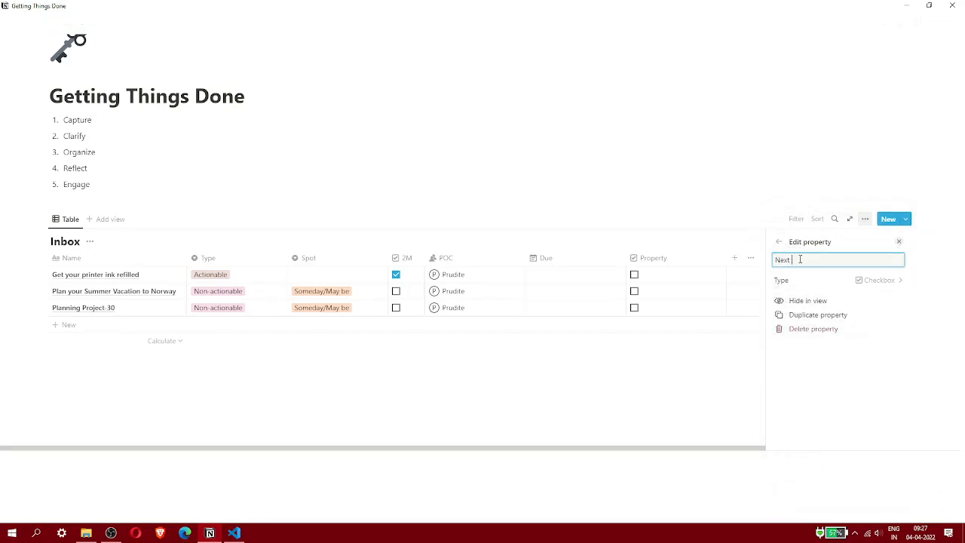
{"action": "type", "text": " Actions"}
{"action": "key", "text": "Home"}
{"action": "type", "text": "Determine"}
{"action": "left_click", "coordinate": [656, 384]}
{"action": "left_click", "coordinate": [653, 386]}
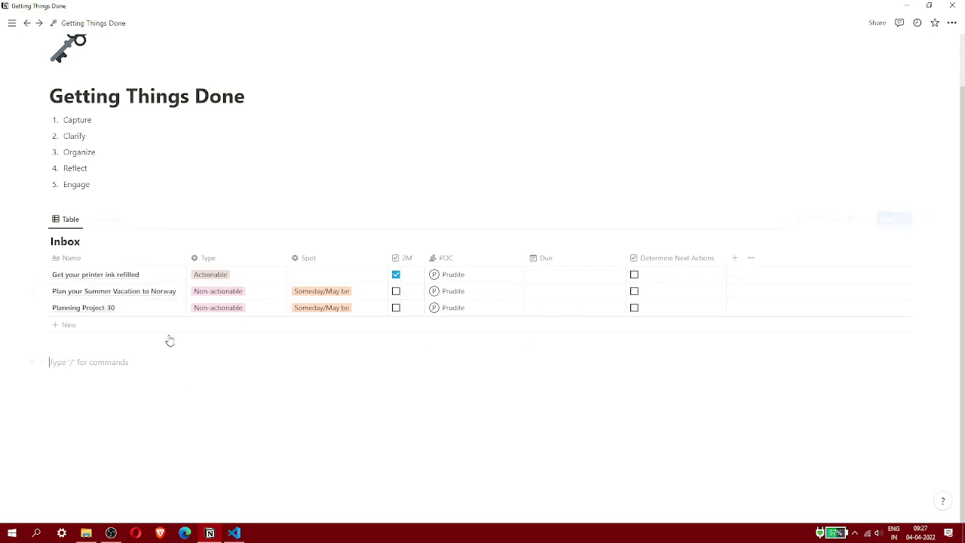
Step: Open the Plan your Summer Vacation to Norway entry to examine its properties and empty body, and close it
{"action": "left_click", "coordinate": [166, 294]}
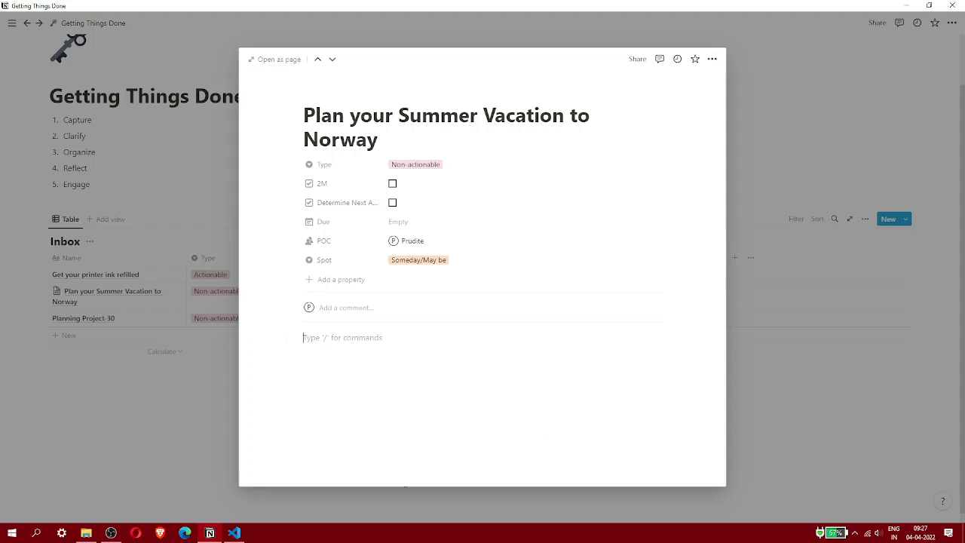
{"action": "left_click", "coordinate": [169, 442]}
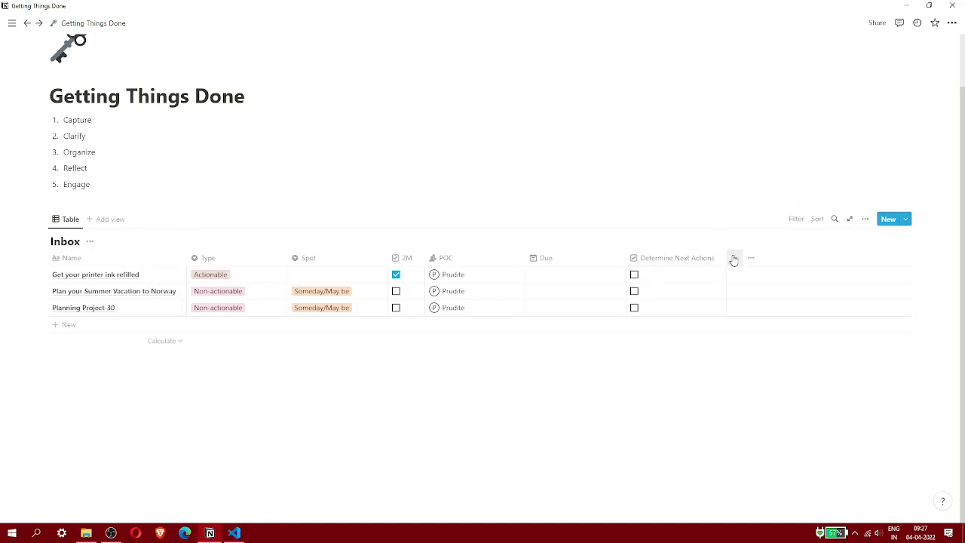
Step: Create a full-page database named Projects List below the Inbox table and return to the Getting Things Done page
{"action": "left_click", "coordinate": [283, 421]}
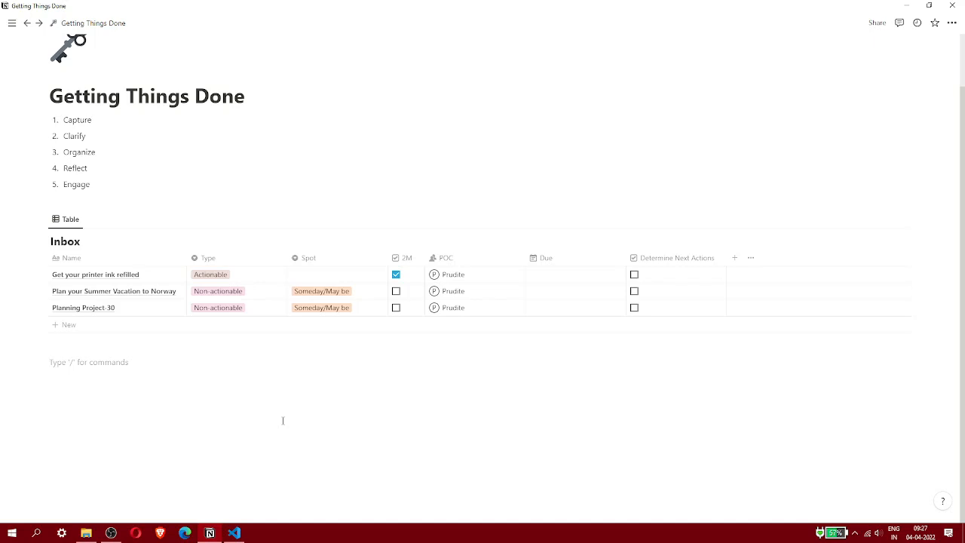
{"action": "type", "text": "/"}
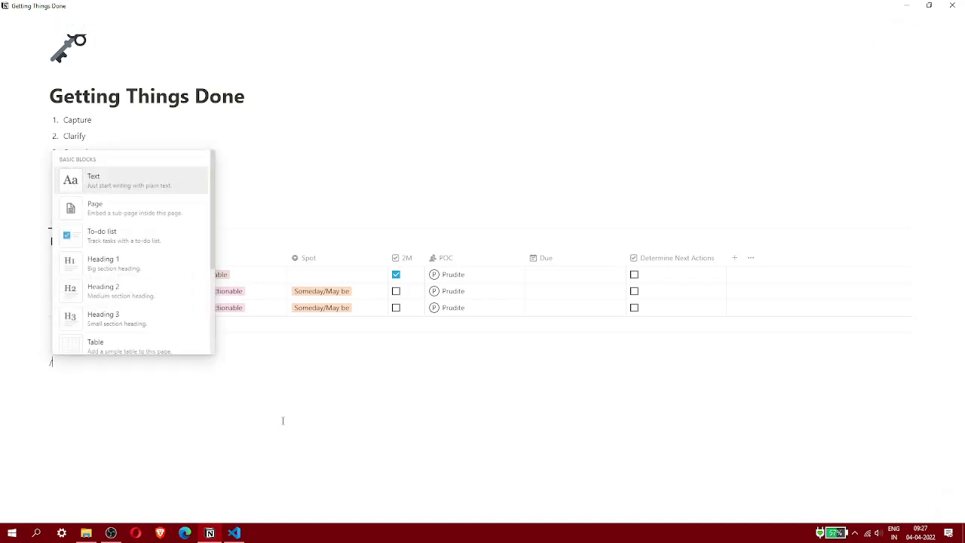
{"action": "type", "text": "databa"}
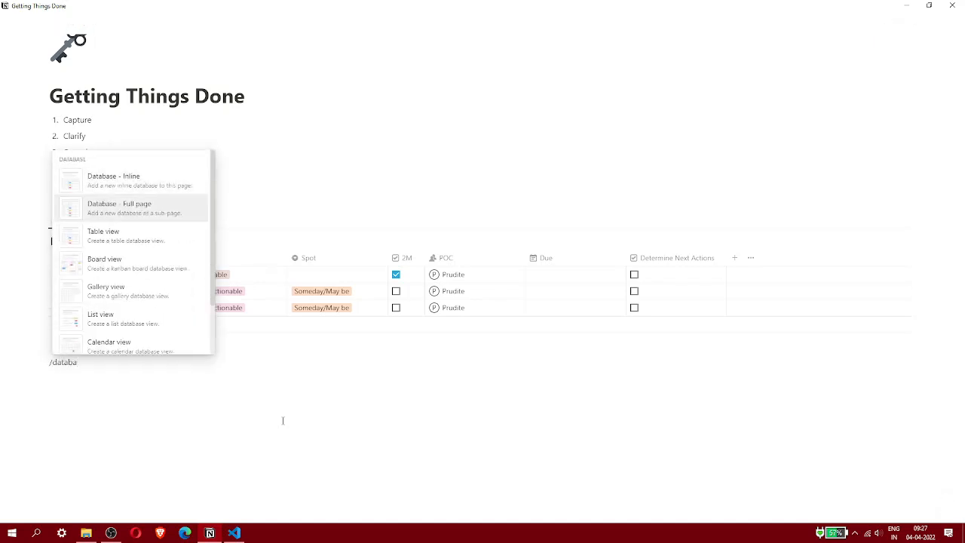
{"action": "key", "text": "Return"}
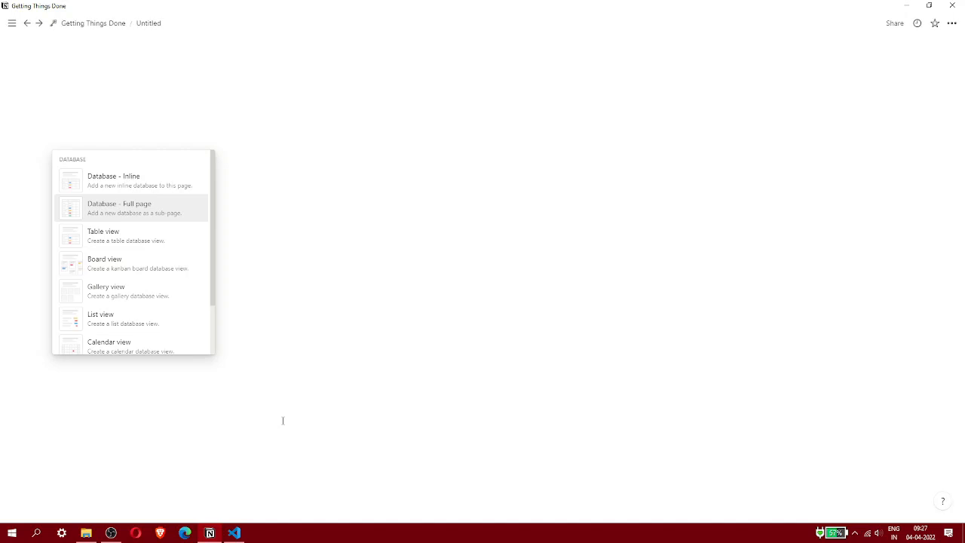
{"action": "type", "text": "Projects"}
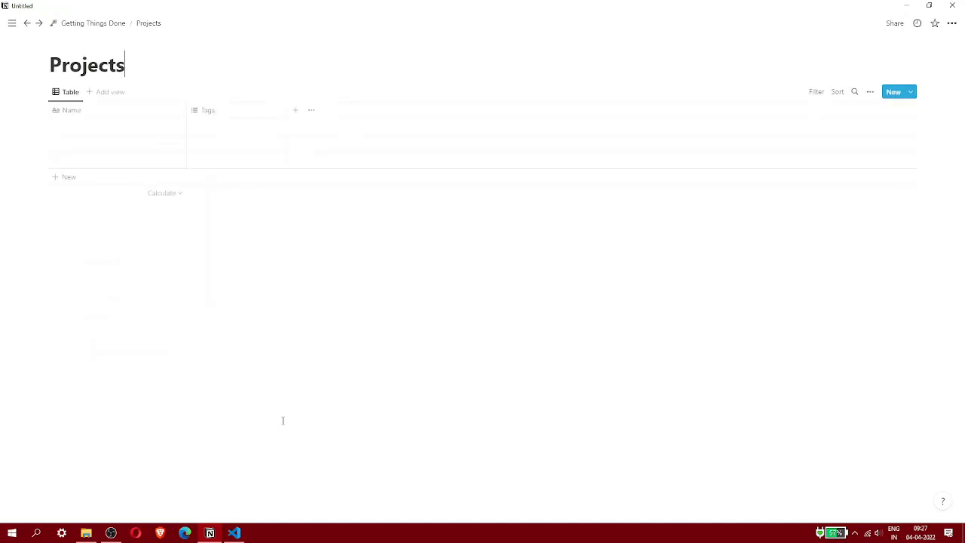
{"action": "type", "text": " List"}
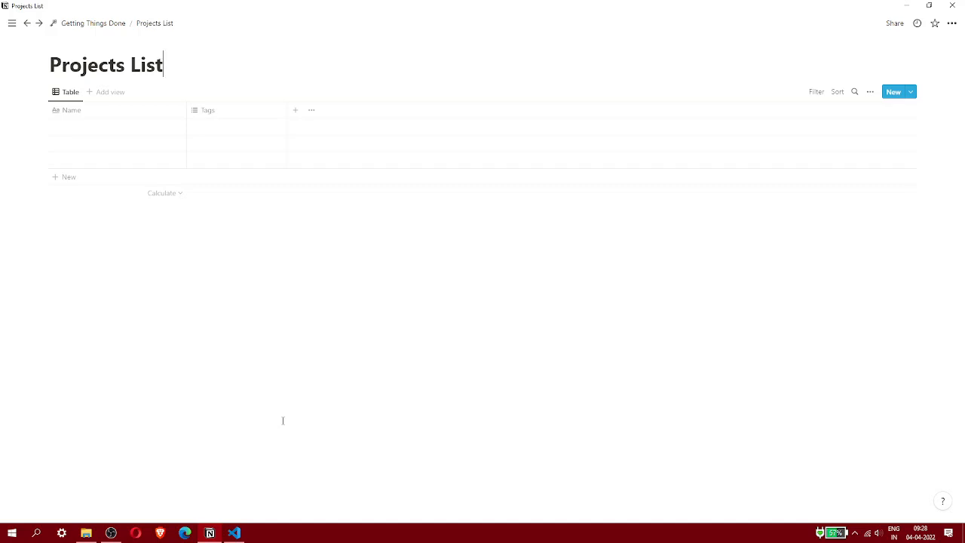
{"action": "left_click", "coordinate": [94, 24]}
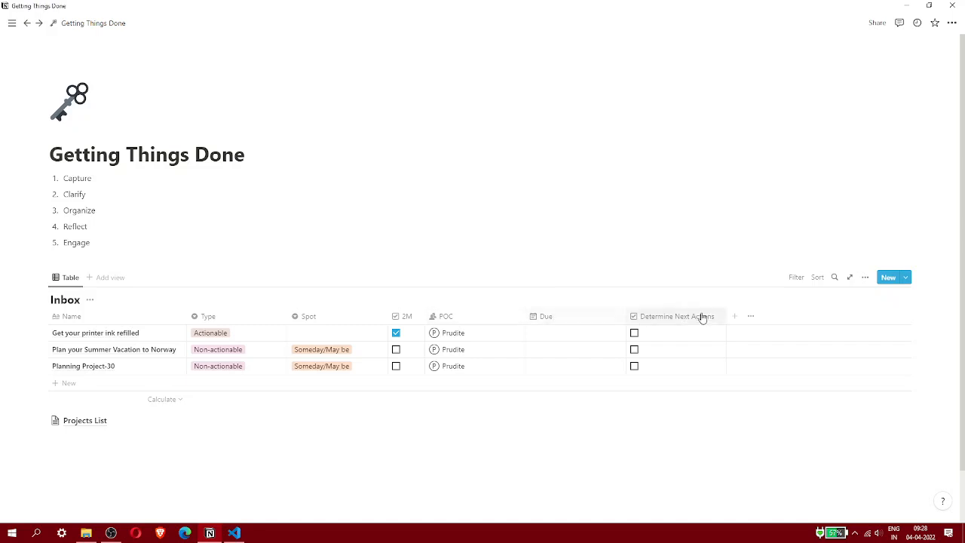
{"action": "left_click", "coordinate": [735, 315]}
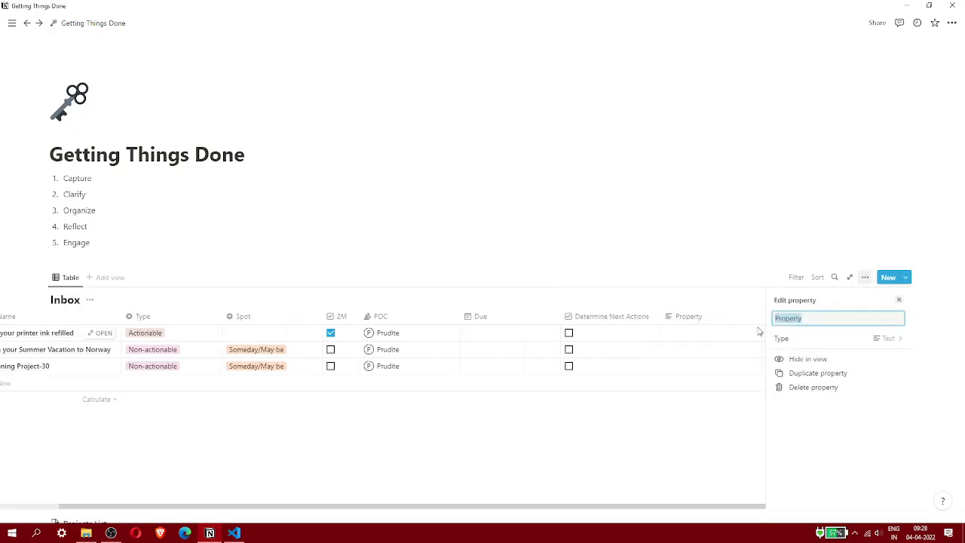
{"action": "type", "text": "Pro"}
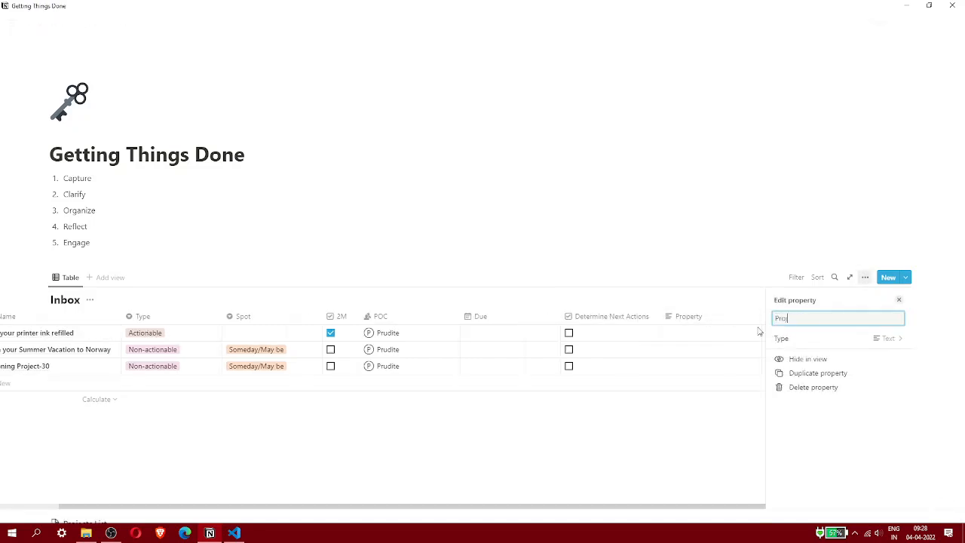
{"action": "type", "text": "ject"}
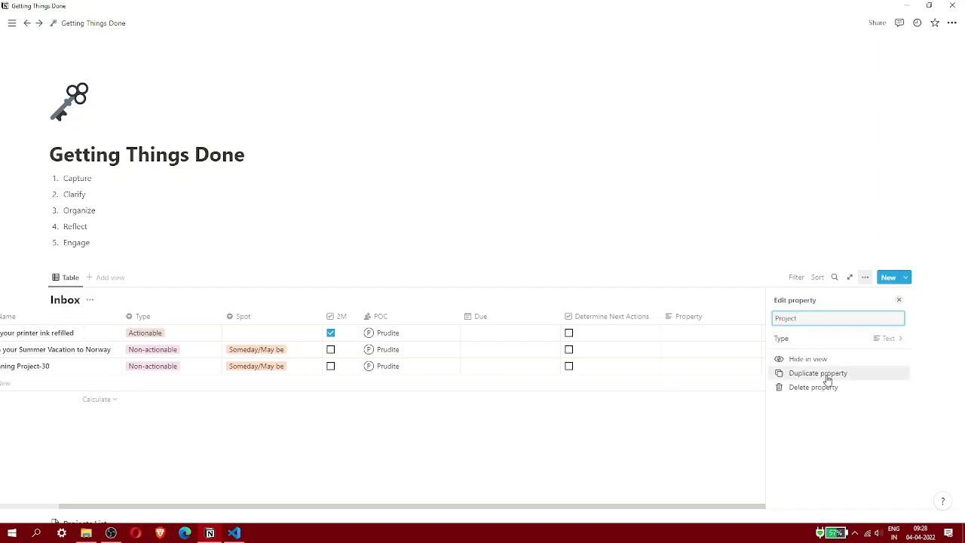
{"action": "left_click", "coordinate": [814, 387]}
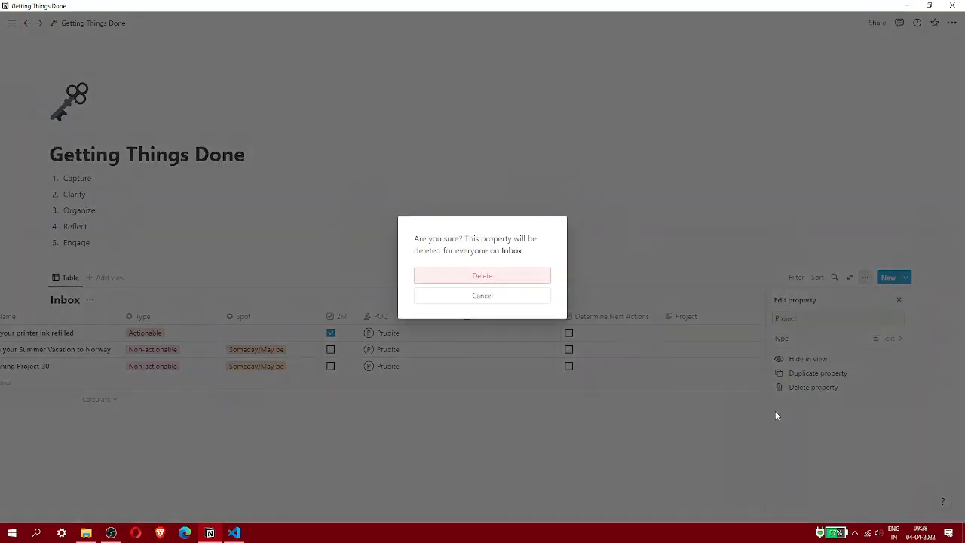
{"action": "left_click", "coordinate": [540, 276]}
{"action": "left_click", "coordinate": [577, 439]}
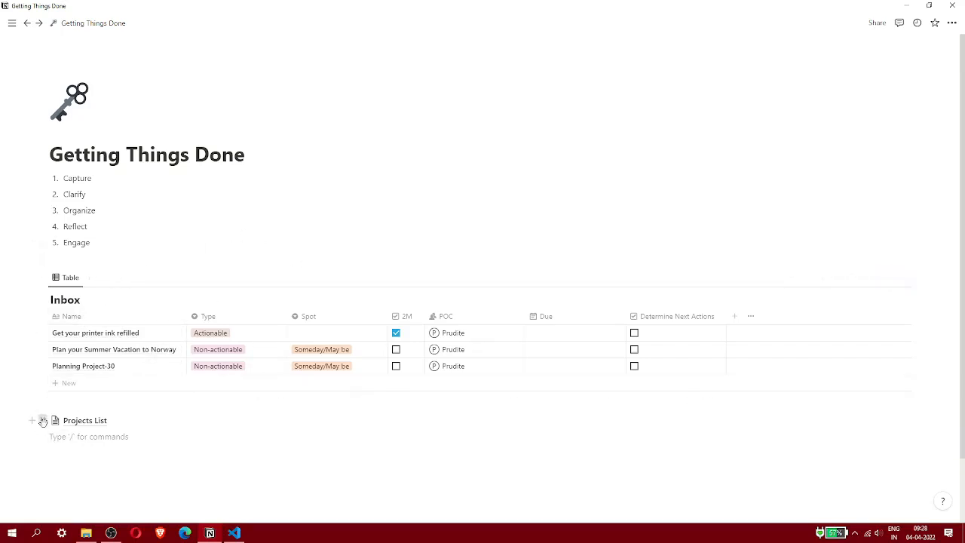
Step: Delete the Projects List database from the Getting Things Done page
{"action": "left_click", "coordinate": [42, 420]}
{"action": "key", "text": "Delete"}
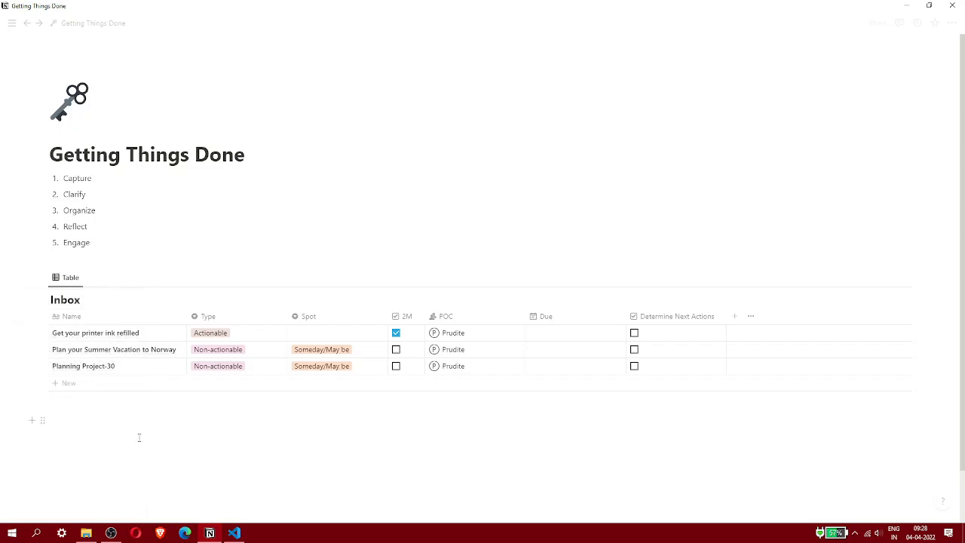
{"action": "left_click", "coordinate": [142, 437]}
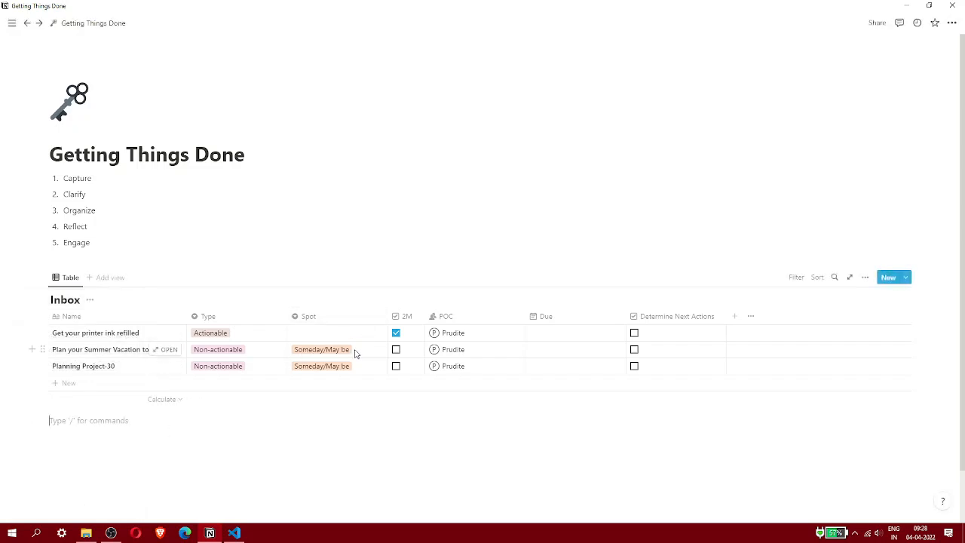
{"action": "left_click", "coordinate": [240, 335]}
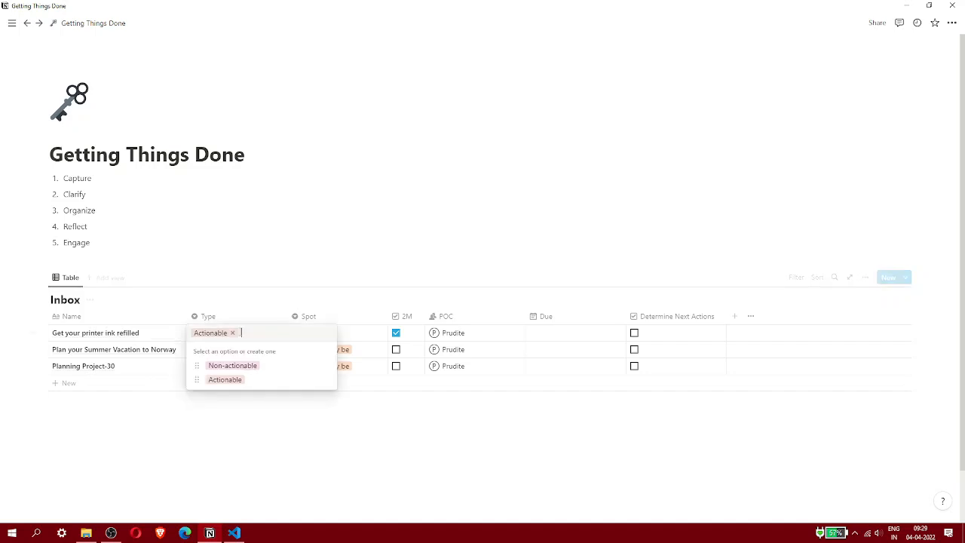
{"action": "left_click", "coordinate": [330, 459]}
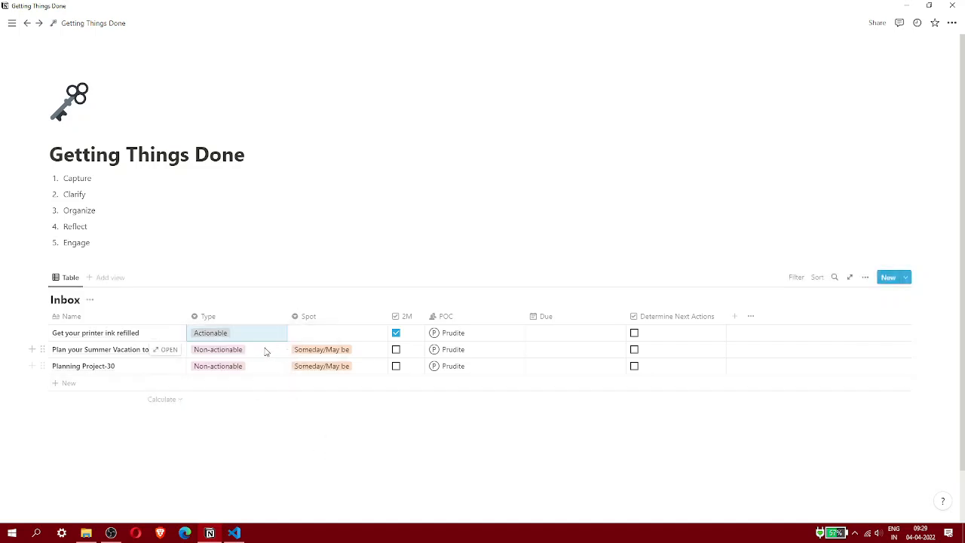
{"action": "left_click", "coordinate": [373, 351]}
{"action": "left_click", "coordinate": [364, 457]}
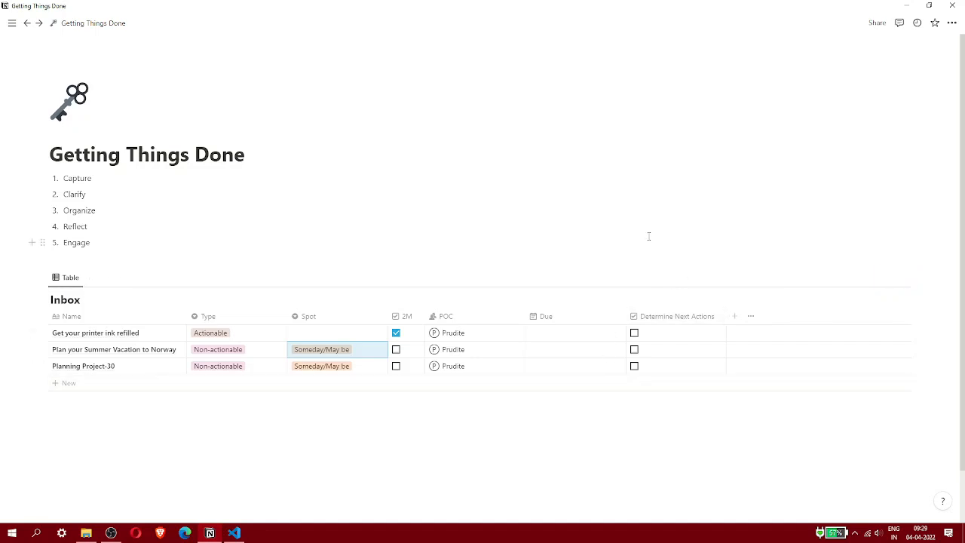
Step: Start a bulleted list in the Plan your Summer Vacation to Norway entry with the item "List out Golf Courses"
{"action": "left_click", "coordinate": [158, 351]}
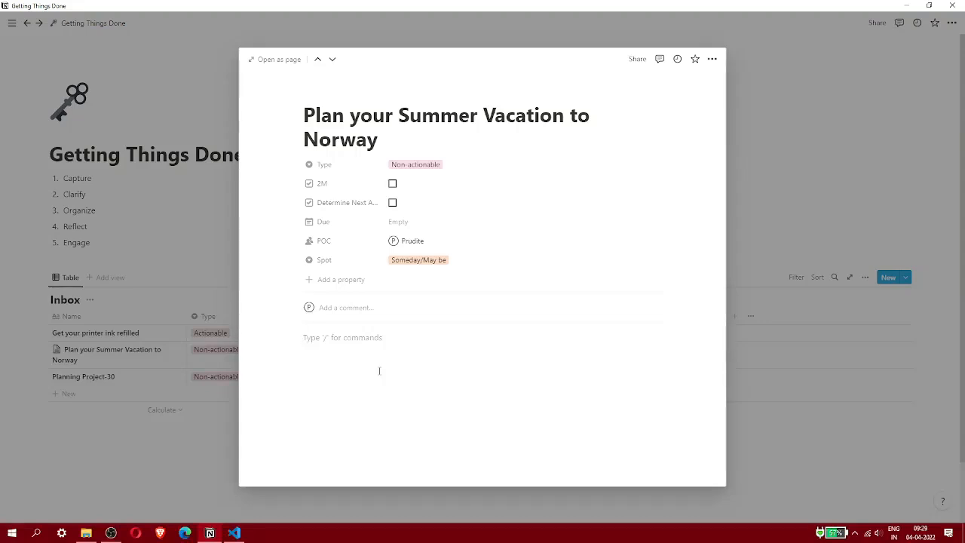
{"action": "type", "text": "/"}
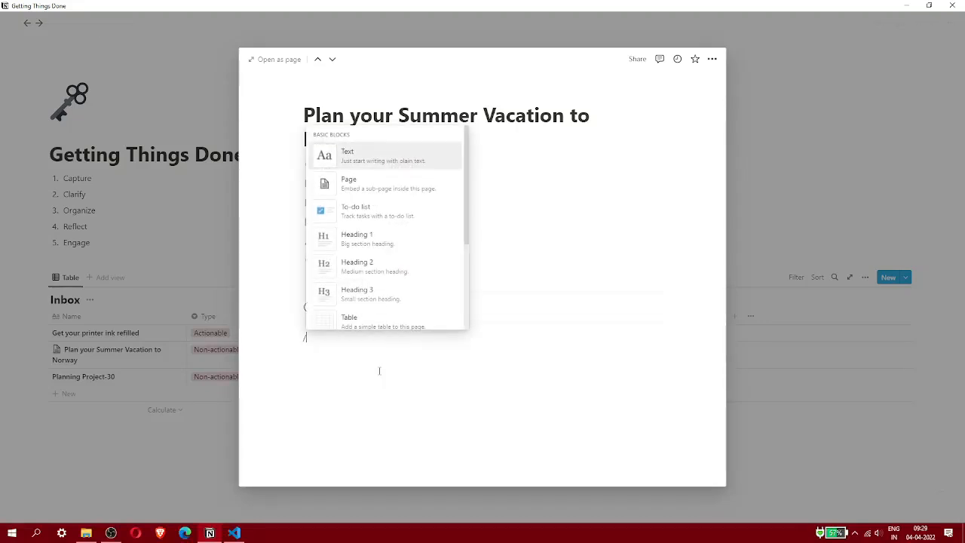
{"action": "key", "text": "BackSpace"}
{"action": "type", "text": "/b"}
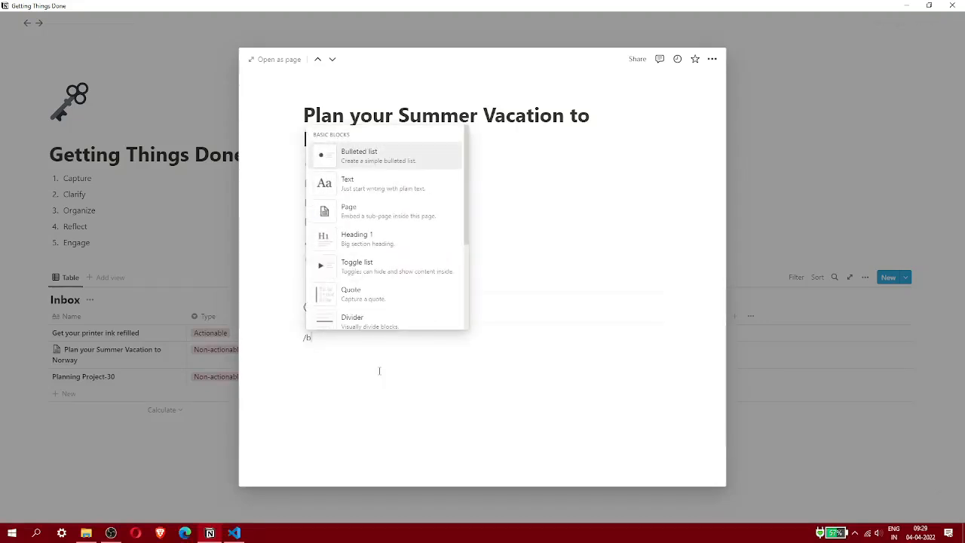
{"action": "type", "text": "u"}
{"action": "key", "text": "Return"}
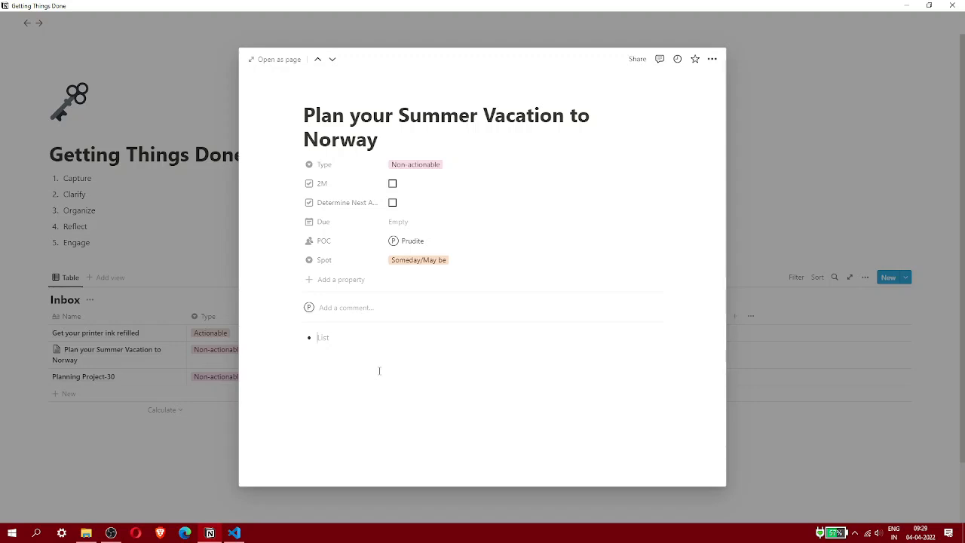
{"action": "type", "text": "List out Golf Courses"}
{"action": "key", "text": "Return"}
Step: Add the bullet "Plan Golf Training Schedule" to the Norway vacation list
{"action": "type", "text": "Plan Golf Schedule"}
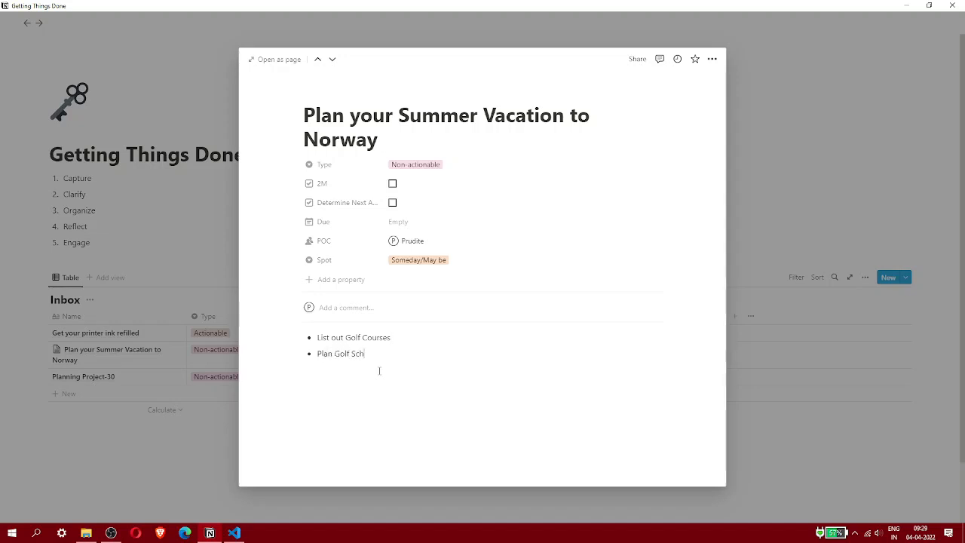
{"action": "key", "text": "BackSpace"}
{"action": "key", "text": "BackSpace"}
{"action": "key", "text": "BackSpace"}
{"action": "key", "text": "BackSpace"}
{"action": "key", "text": "BackSpace"}
{"action": "key", "text": "BackSpace"}
{"action": "key", "text": "BackSpace"}
{"action": "key", "text": "BackSpace"}
{"action": "type", "text": "Training Schedule"}
{"action": "key", "text": "Return"}
Step: Add the bullets "Places to Visit" and "Accomodation" to the Norway vacation list
{"action": "type", "text": "Places to"}
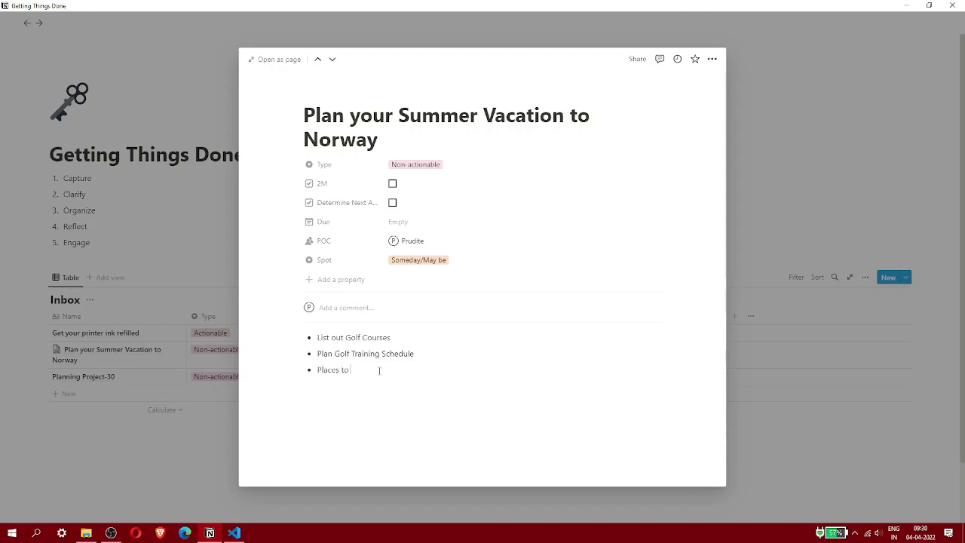
{"action": "type", "text": " Visit"}
{"action": "key", "text": "Return"}
{"action": "type", "text": "Resta"}
{"action": "key", "text": "BackSpace"}
{"action": "key", "text": "BackSpace"}
{"action": "key", "text": "BackSpace"}
{"action": "key", "text": "BackSpace"}
{"action": "key", "text": "BackSpace"}
{"action": "type", "text": "Accomodation"}
{"action": "key", "text": "Return"}
Step: Finish the Norway vacation list with the bullet "Food" and close the entry
{"action": "type", "text": "Food"}
{"action": "key", "text": "Return"}
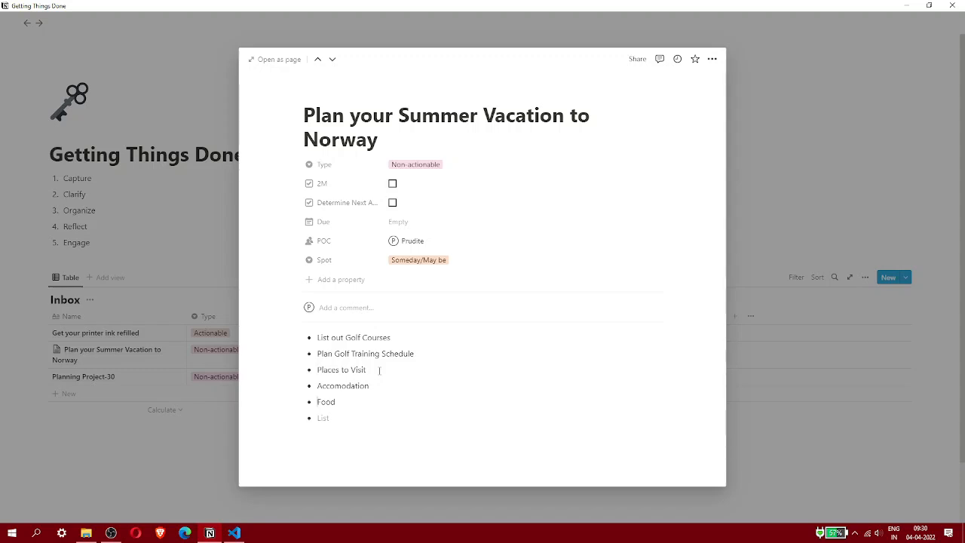
{"action": "key", "text": "BackSpace"}
{"action": "key", "text": "BackSpace"}
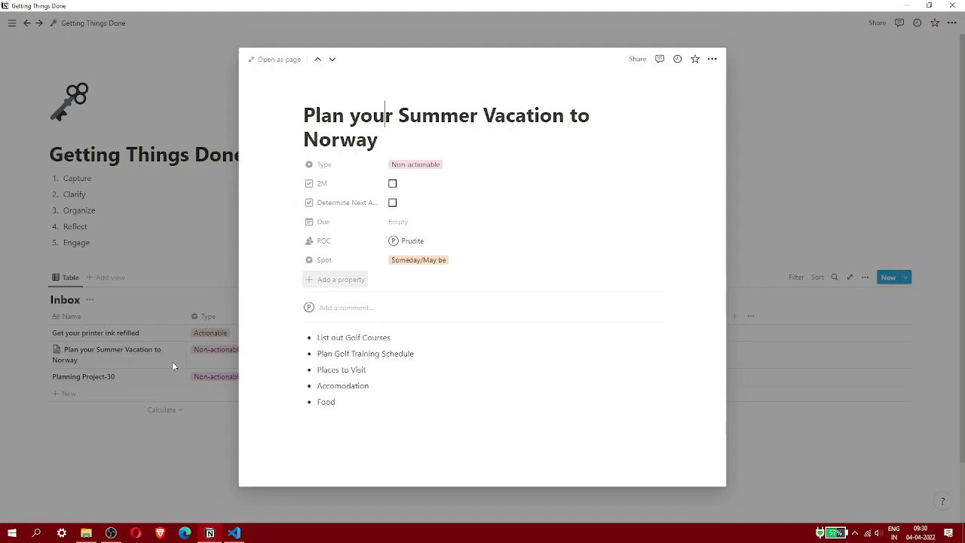
{"action": "left_click", "coordinate": [178, 450]}
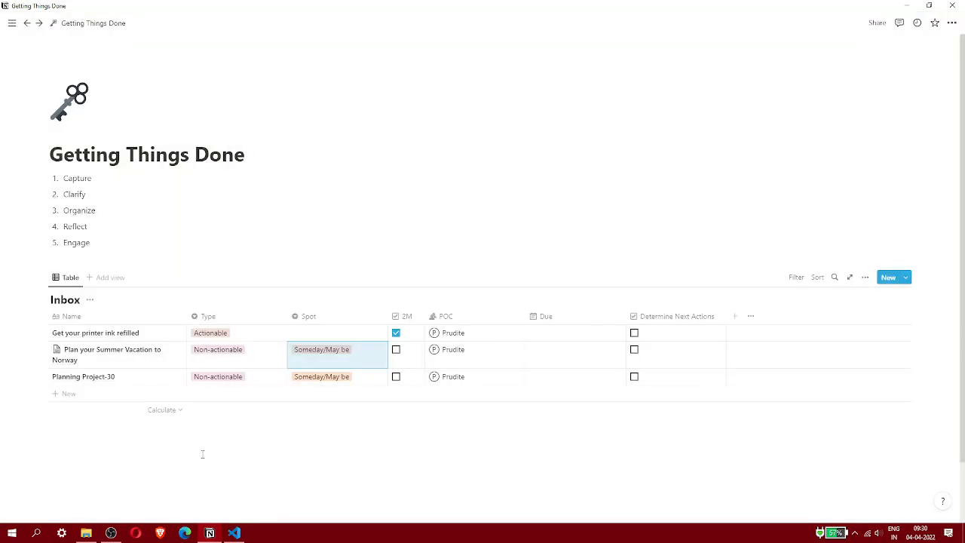
{"action": "left_click", "coordinate": [423, 441]}
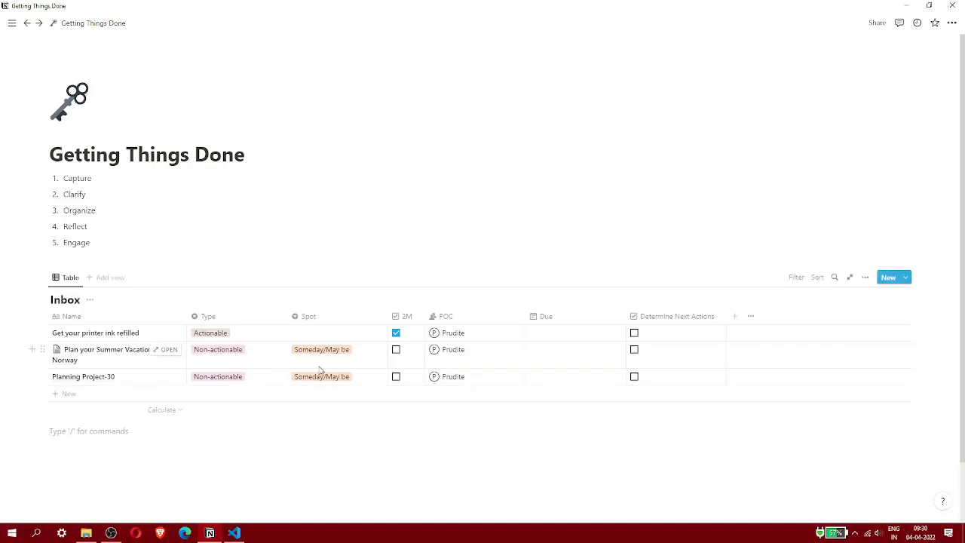
{"action": "left_click", "coordinate": [103, 220]}
{"action": "left_click", "coordinate": [139, 256]}
{"action": "left_click", "coordinate": [129, 232]}
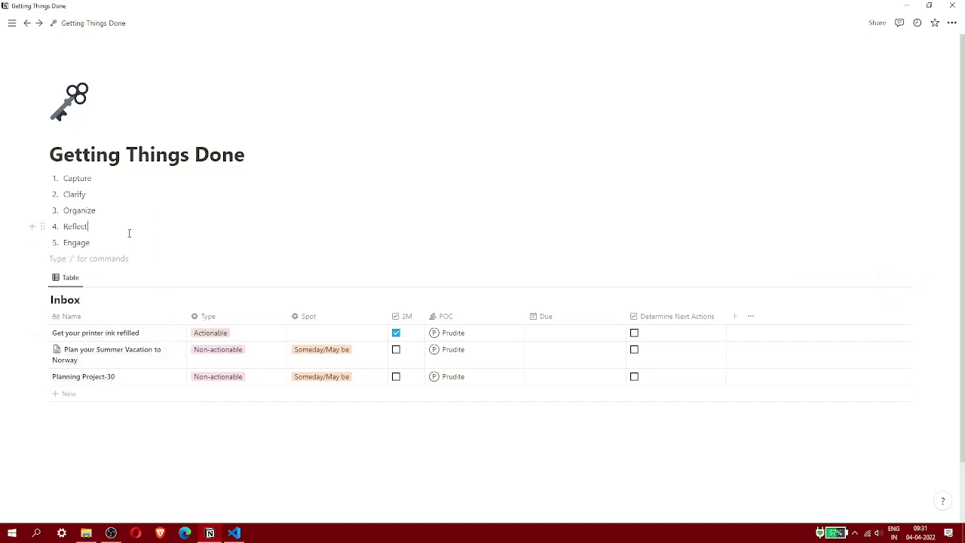